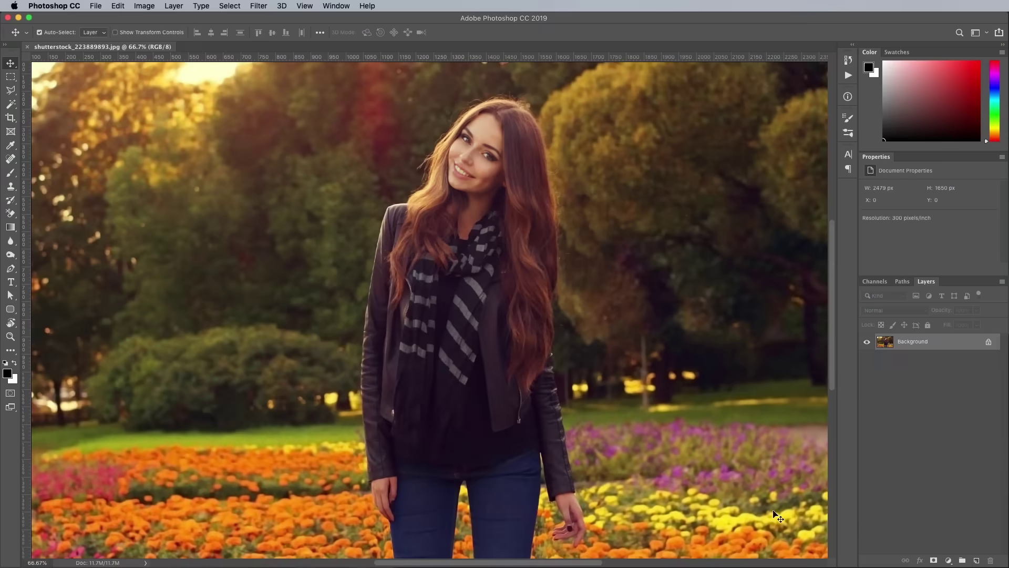
Duplicate the Background layer and open the copy in the Select and Mask workspace.
drag(951, 345, 976, 561)
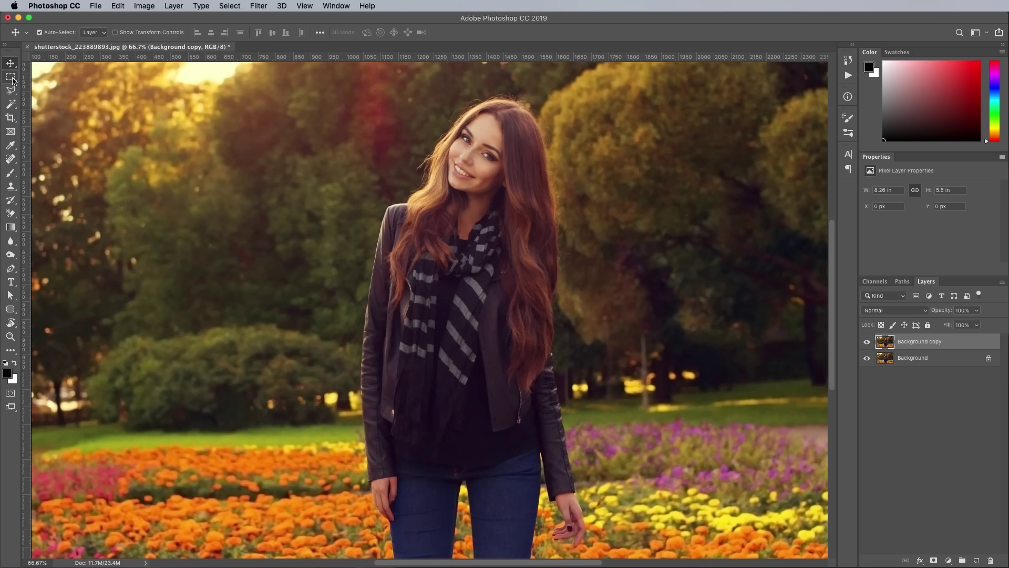
click(11, 79)
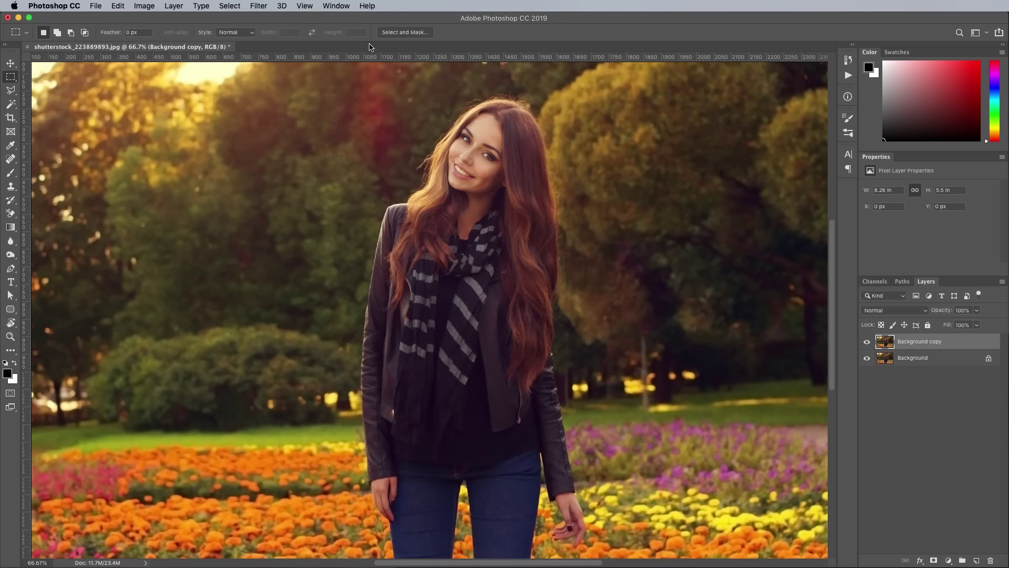
click(392, 34)
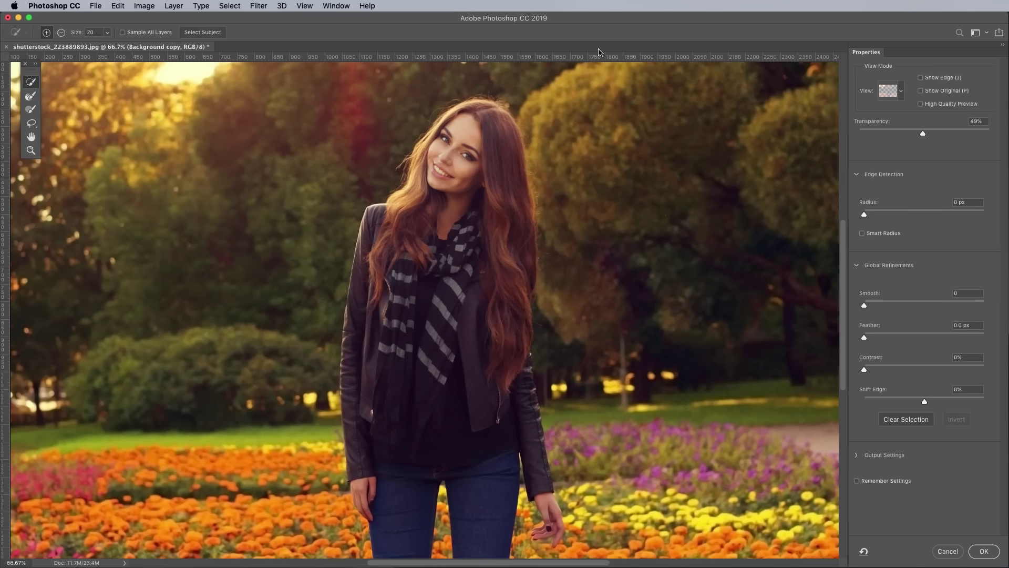
Set the selection preview's view mode to Overlay.
click(901, 94)
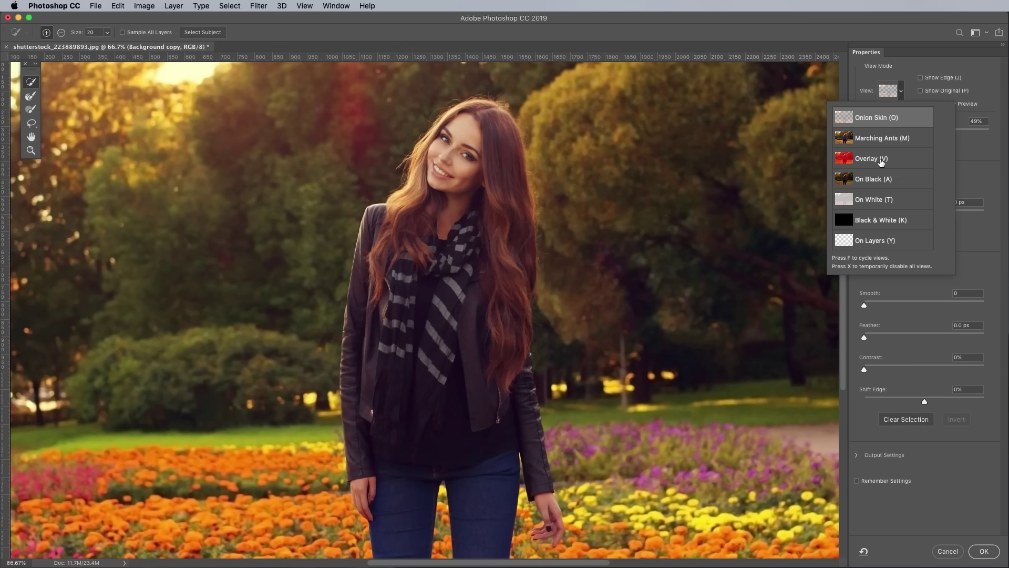
click(881, 159)
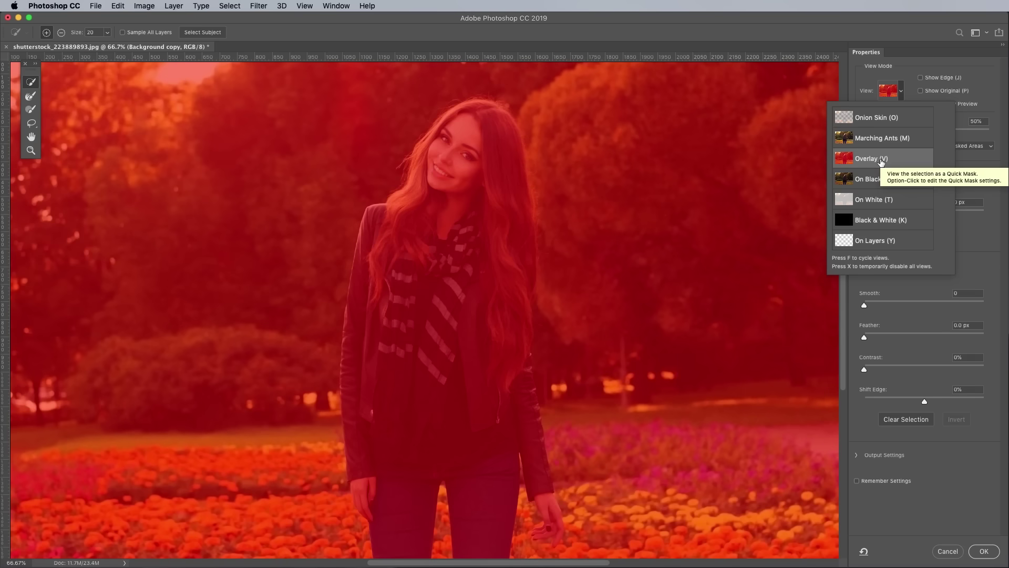
click(911, 94)
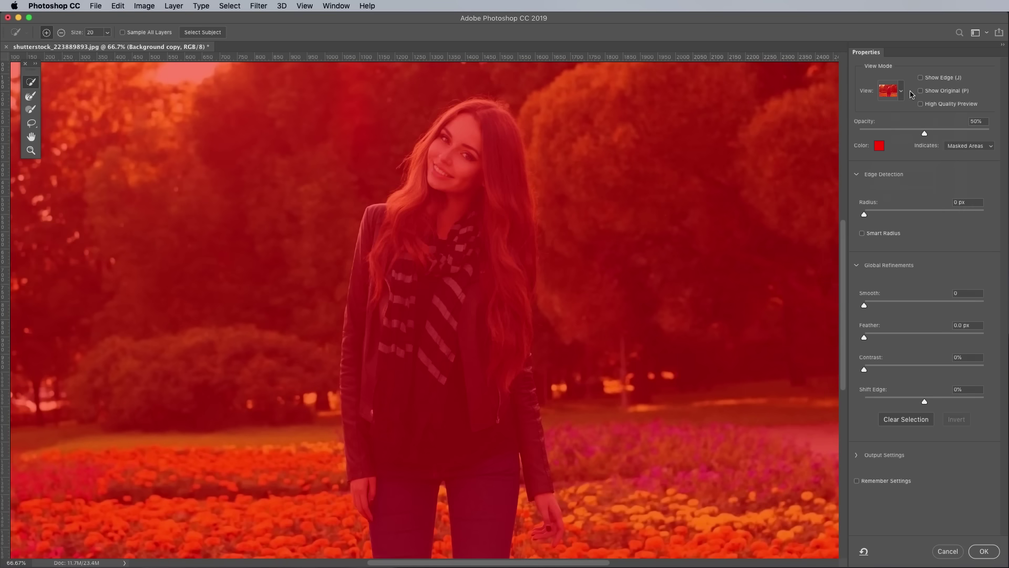
Select the woman's face, hair, scarf, jacket and sleeves with the Quick Selection brush.
drag(463, 150, 455, 173)
key(super+plus)
key(super+plus)
drag(471, 163, 450, 473)
drag(450, 294, 437, 476)
mouse_move(394, 231)
mouse_down()
mouse_move(570, 188)
mouse_move(631, 371)
mouse_up()
mouse_move(635, 389)
mouse_down()
mouse_move(561, 95)
mouse_move(561, 315)
mouse_up()
drag(576, 476, 523, 137)
mouse_move(523, 136)
mouse_down()
mouse_move(511, 282)
mouse_move(468, 90)
mouse_up()
drag(486, 221, 500, 275)
mouse_move(500, 389)
mouse_down()
mouse_move(476, 66)
mouse_move(469, 237)
mouse_up()
Reduce the Quick Selection brush to size 8 and add the hand and fingers hanging beside the jeans to the selection.
key(bracketleft)
key(bracketleft)
key(bracketleft)
key(bracketleft)
mouse_move(479, 247)
mouse_down()
mouse_move(487, 348)
mouse_move(448, 258)
mouse_up()
drag(458, 324, 478, 315)
drag(482, 371, 514, 353)
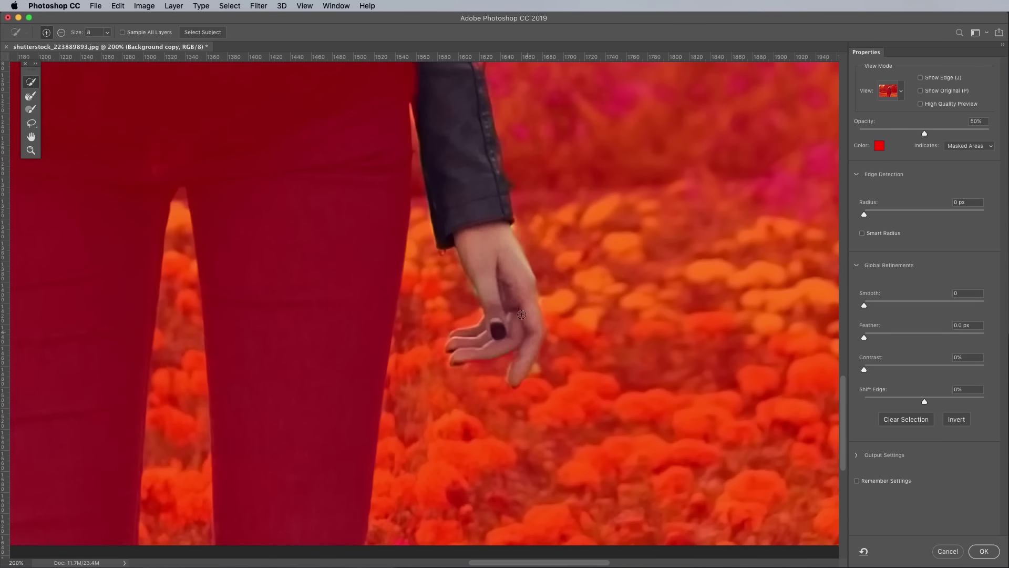
drag(423, 241, 455, 326)
mouse_move(421, 328)
mouse_down()
mouse_move(383, 334)
mouse_move(470, 129)
mouse_up()
Enlarge the Quick Selection brush to 15 and add the jeans and the other hand, keeping the gaps beside the legs out.
key(bracketright)
key(bracketright)
key(bracketright)
drag(305, 363, 299, 157)
drag(298, 74, 327, 189)
alt+click(327, 188)
drag(289, 295, 381, 236)
drag(220, 336, 210, 442)
scroll(242, 323, up, 15)
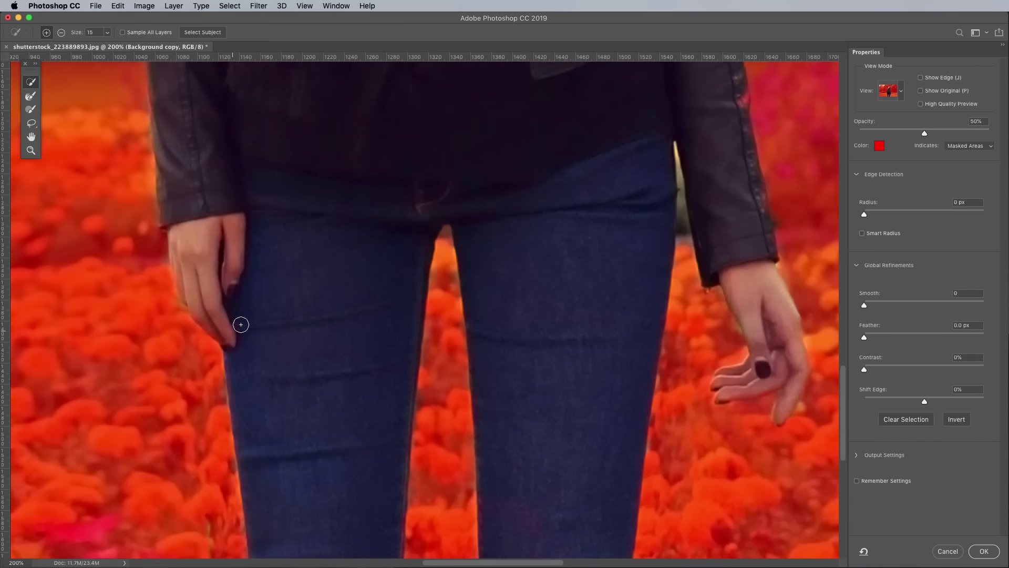
Brush along the outer edges of the hair with the Refine Edge Brush to capture the fine strands.
scroll(330, 293, right, 1)
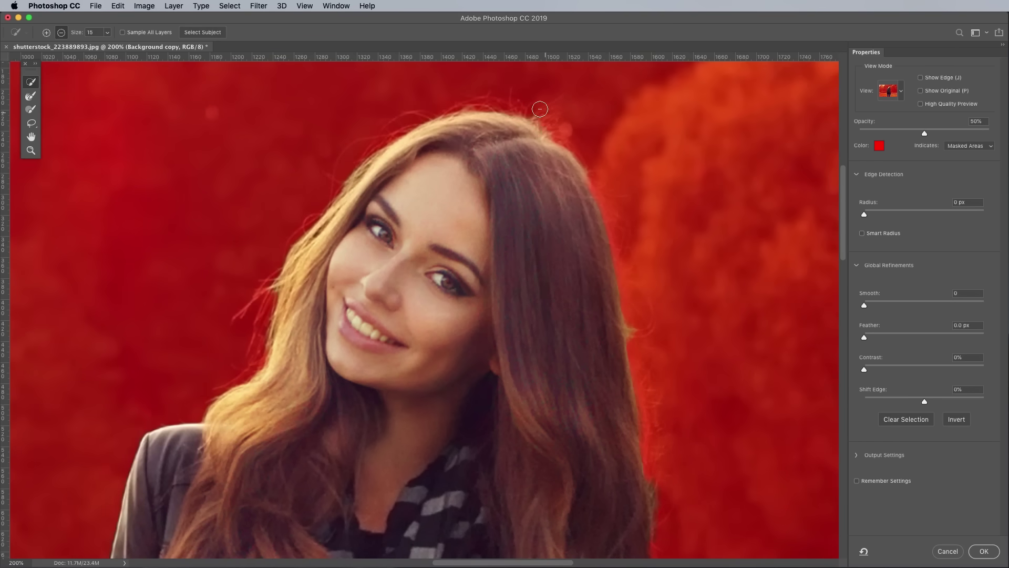
click(34, 98)
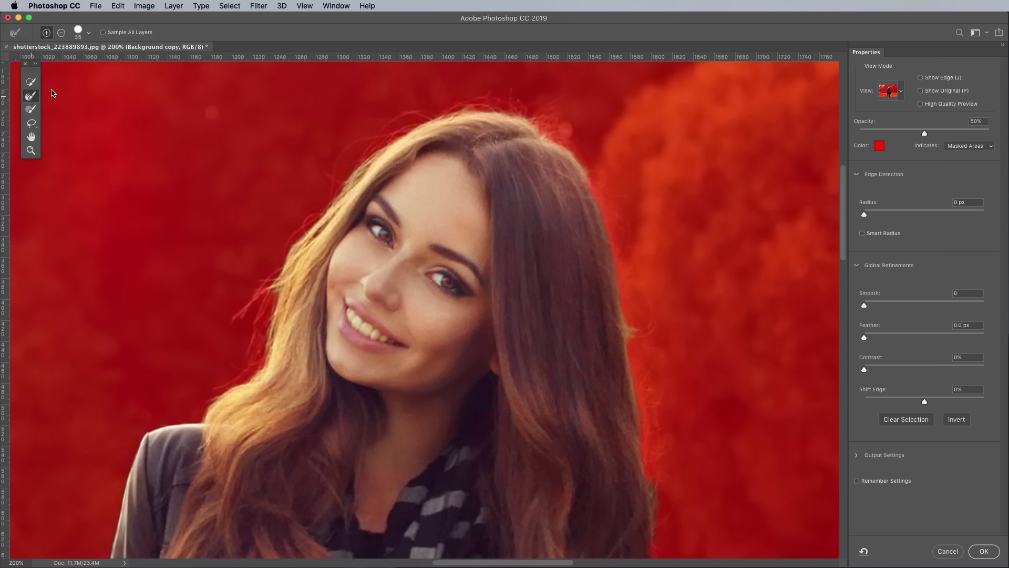
mouse_move(556, 151)
mouse_down()
mouse_move(611, 299)
mouse_move(622, 376)
mouse_up()
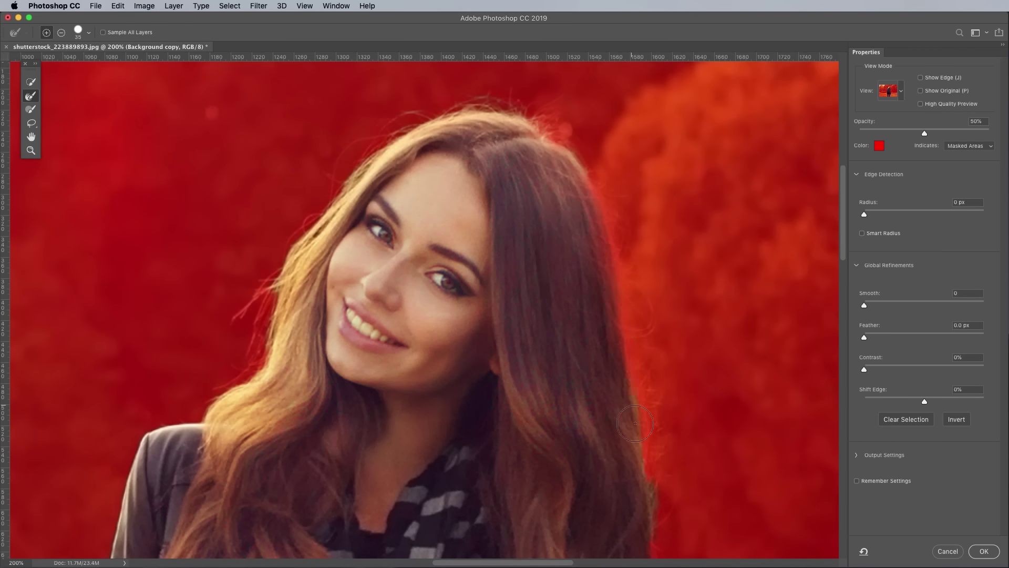
drag(640, 459, 542, 203)
drag(552, 456, 515, 238)
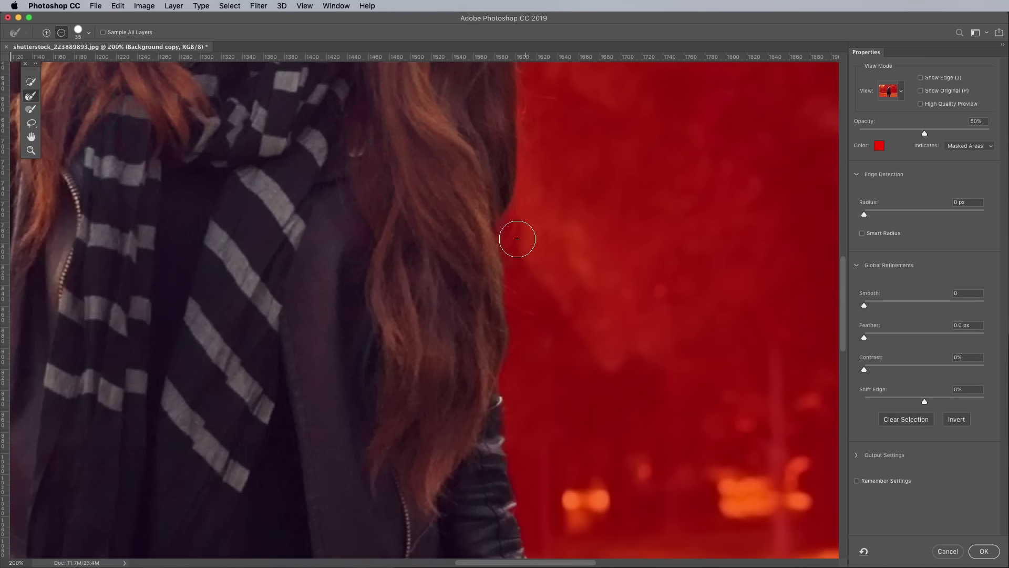
drag(521, 462, 478, 278)
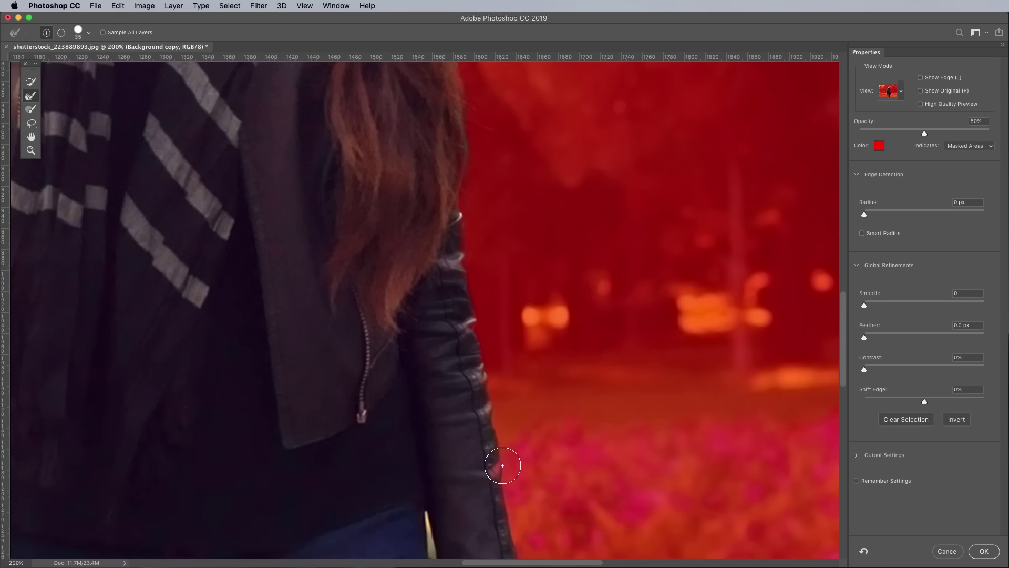
scroll(354, 227, up, 10)
scroll(353, 228, left, 3)
key(super+minus)
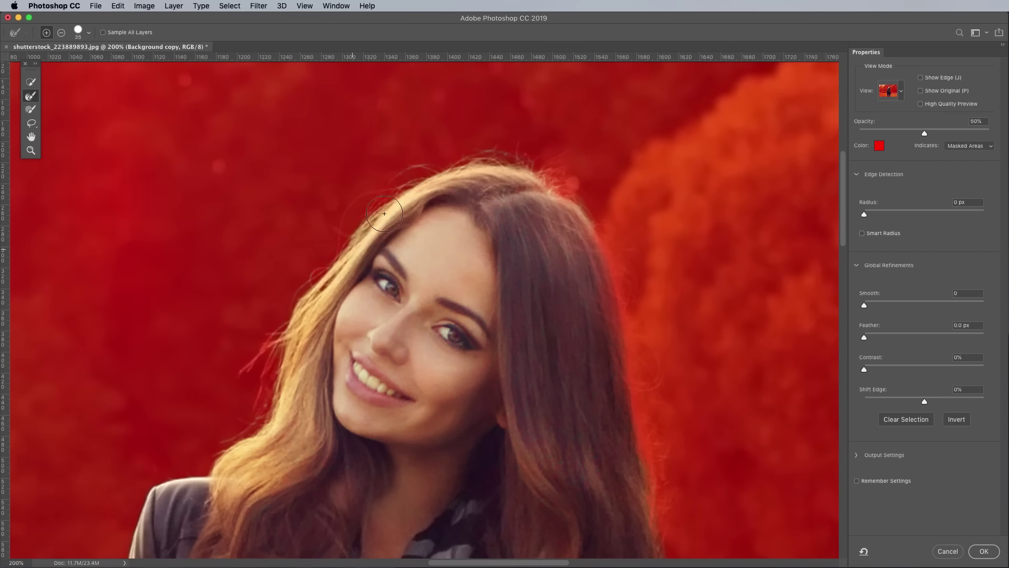
key(super+minus)
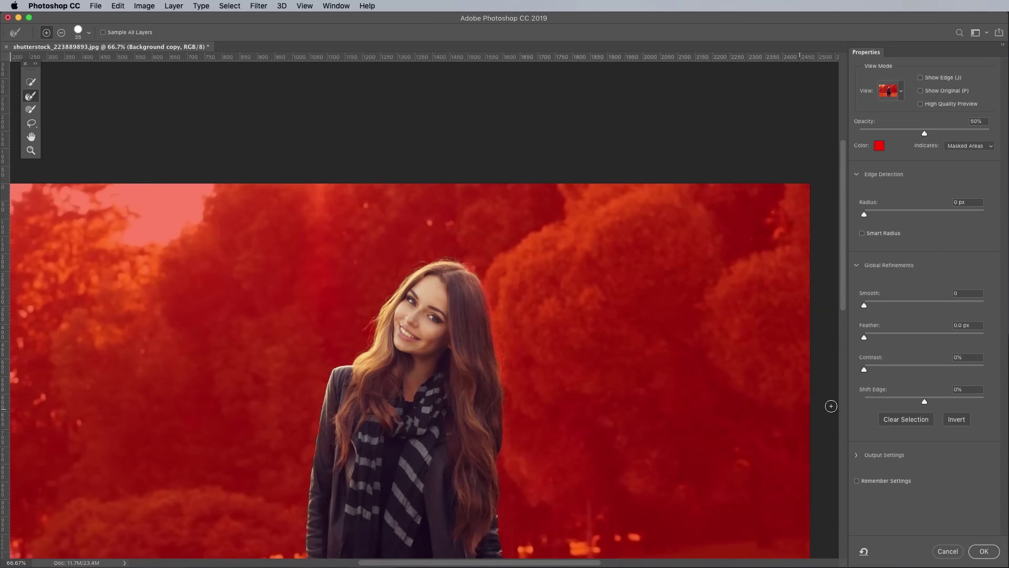
Raise the edge contrast slightly, accept the refined selection and turn it into a layer mask on Background copy.
drag(865, 372, 888, 371)
click(984, 552)
scroll(583, 256, down, 5)
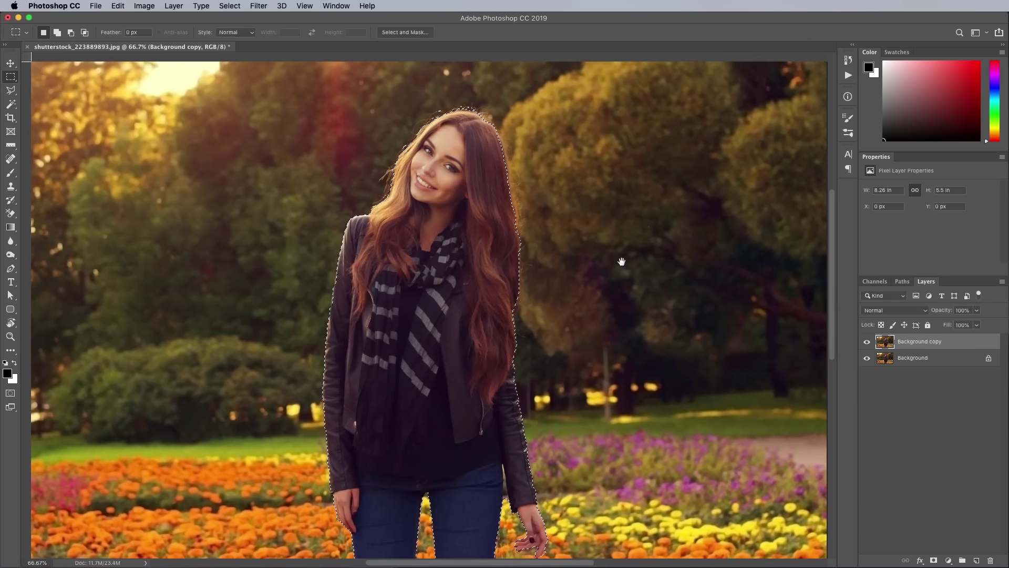
click(934, 561)
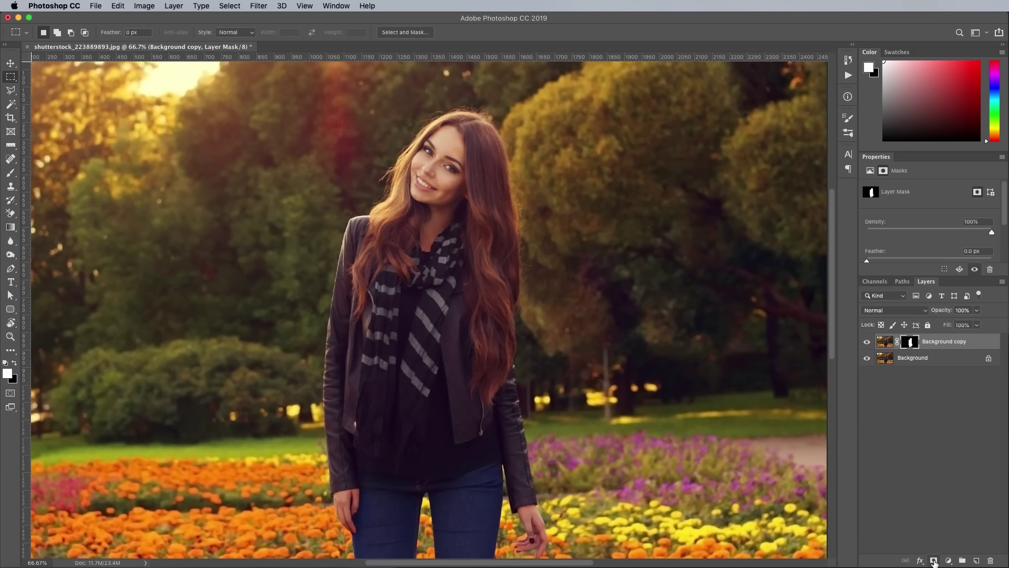
Hide the Background layer, check the cut-out around the hair, and display Background copy's layer mask on the canvas.
click(868, 359)
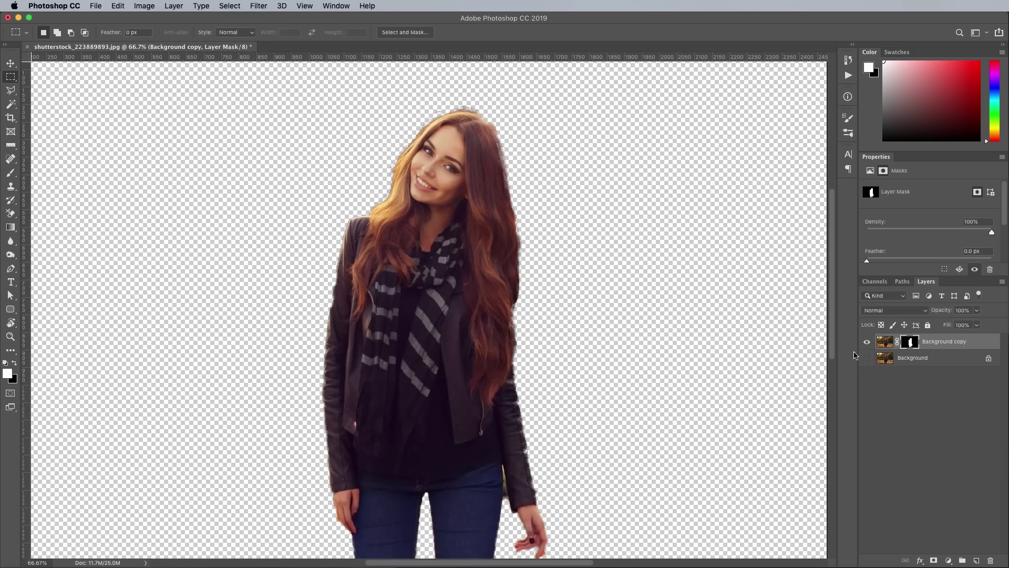
key(super+plus)
key(super+plus)
drag(617, 232, 596, 376)
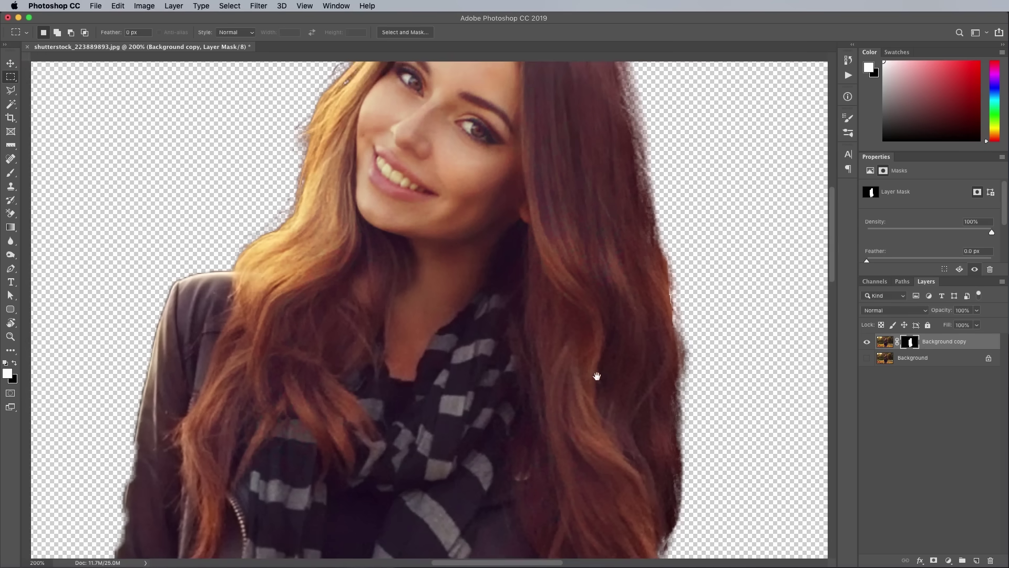
key(super+r)
scroll(543, 376, up, 5)
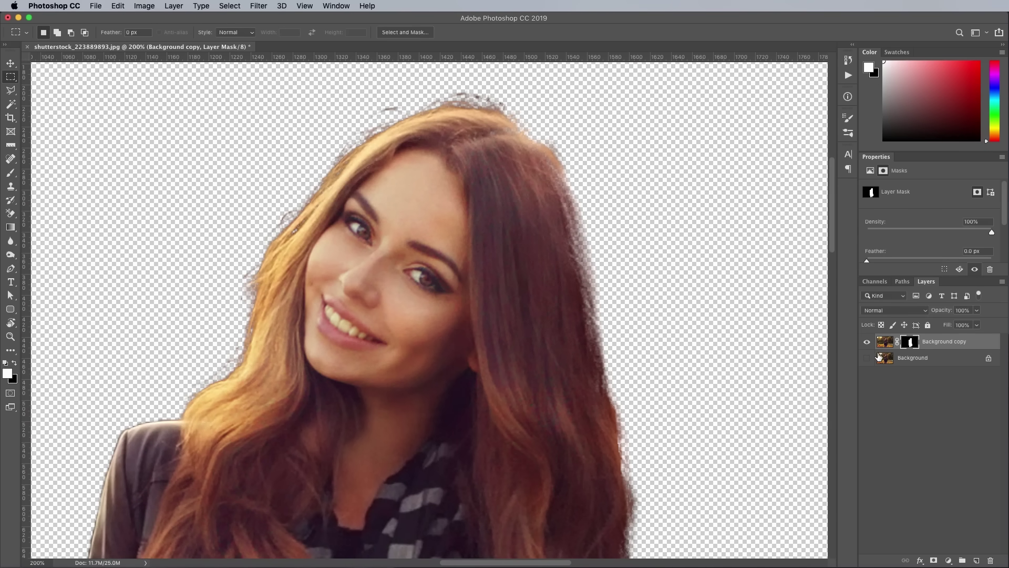
alt+click(910, 343)
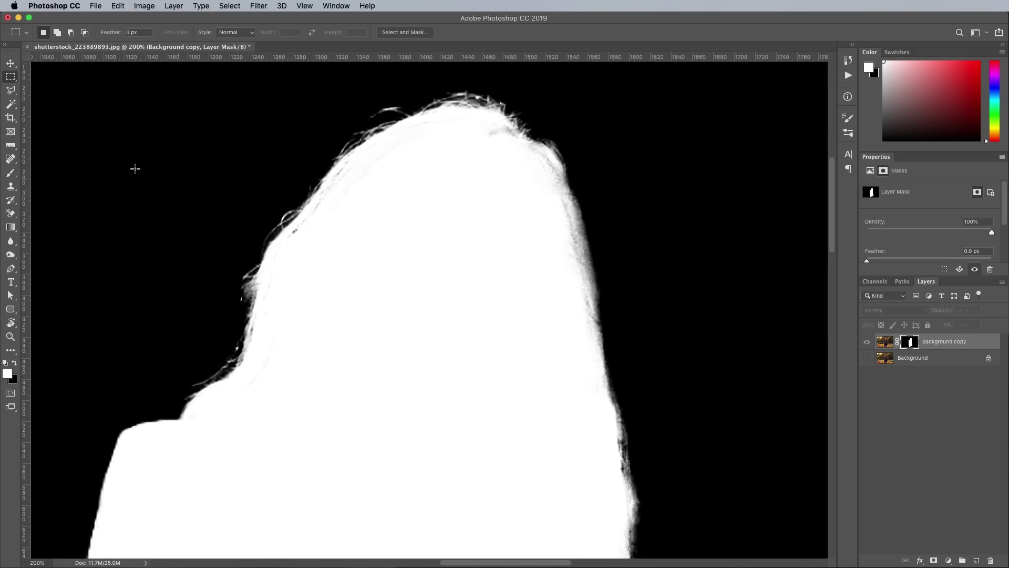
Set up the Brush tool with Overlay mode, 45% flow and a size of 25.
click(11, 173)
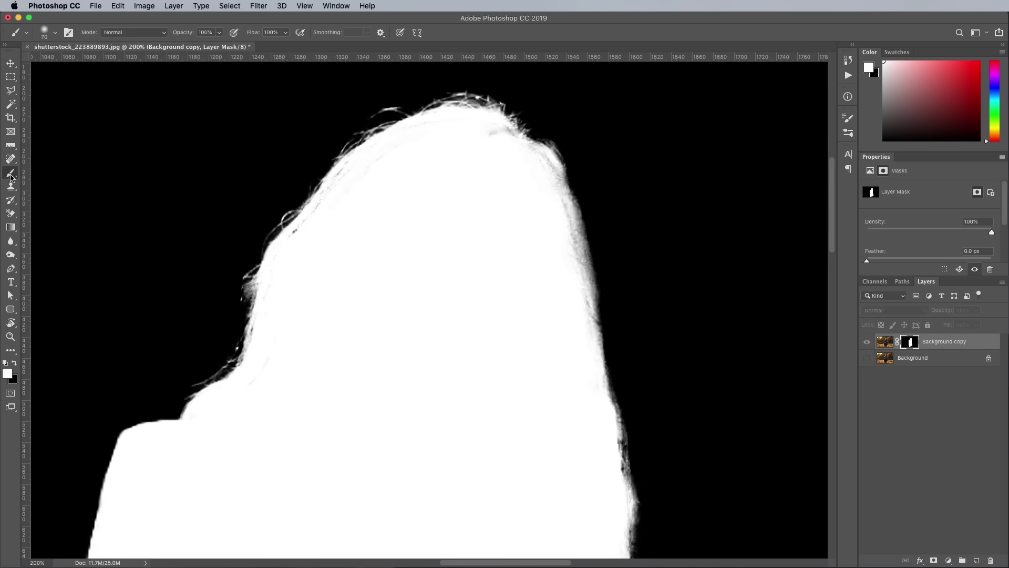
click(125, 33)
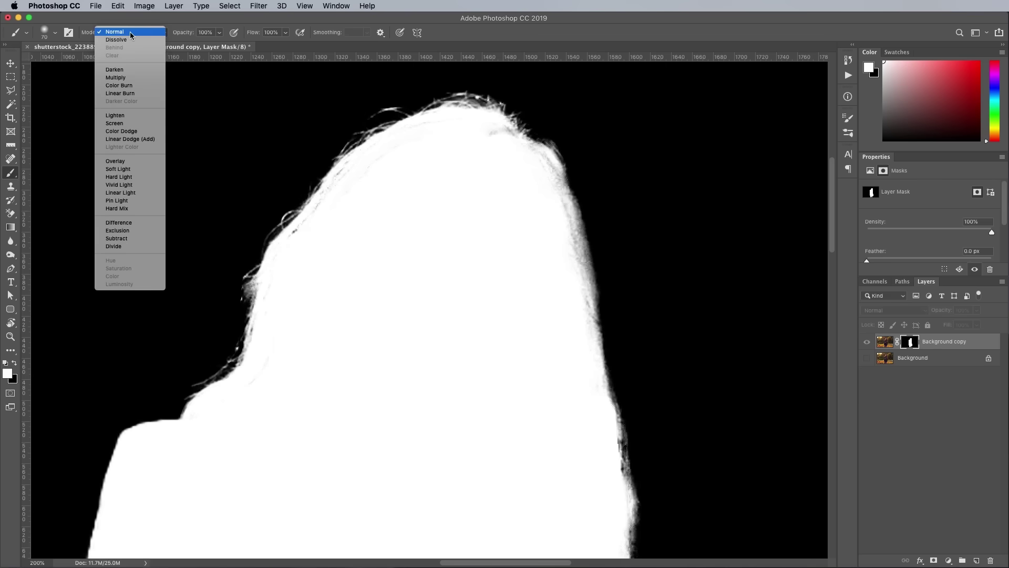
click(122, 162)
click(286, 34)
drag(268, 50, 261, 46)
click(467, 35)
key([)
key([)
key([)
key([)
key([)
key([)
key([)
Paint white along the inner edges of the mask's silhouette to clean up the grey areas.
mouse_move(313, 211)
mouse_down()
mouse_move(412, 133)
mouse_move(565, 219)
mouse_move(620, 462)
mouse_up()
drag(354, 328, 399, 155)
click(133, 442)
mouse_move(674, 311)
mouse_down()
mouse_move(666, 421)
mouse_move(569, 183)
mouse_up()
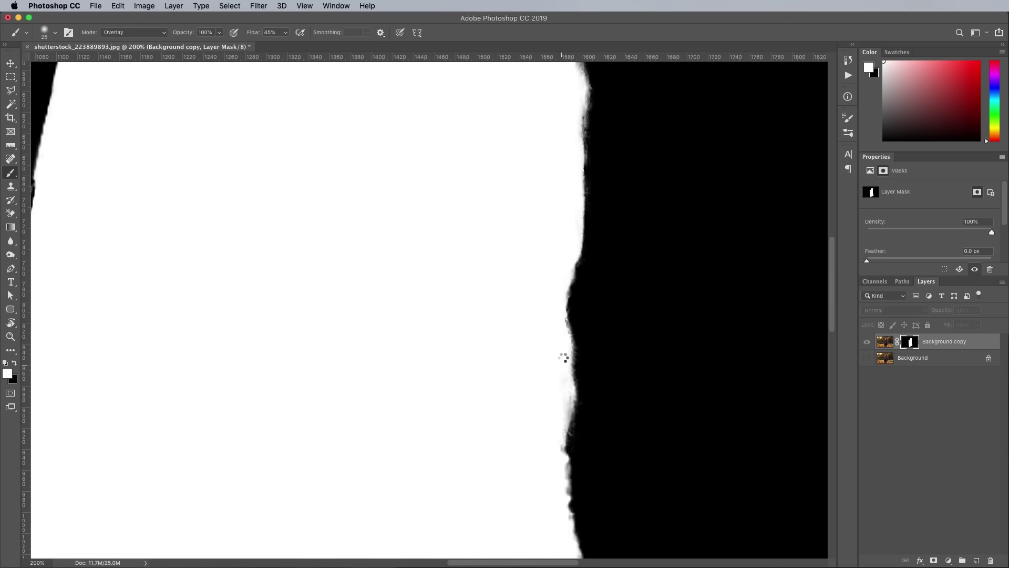
scroll(514, 379, right, 3)
scroll(523, 412, down, 10)
drag(372, 360, 376, 440)
drag(205, 108, 225, 439)
mouse_move(153, 271)
mouse_down()
mouse_move(381, 337)
mouse_move(396, 298)
mouse_up()
mouse_move(424, 468)
mouse_down()
mouse_move(351, 149)
mouse_move(315, 295)
mouse_up()
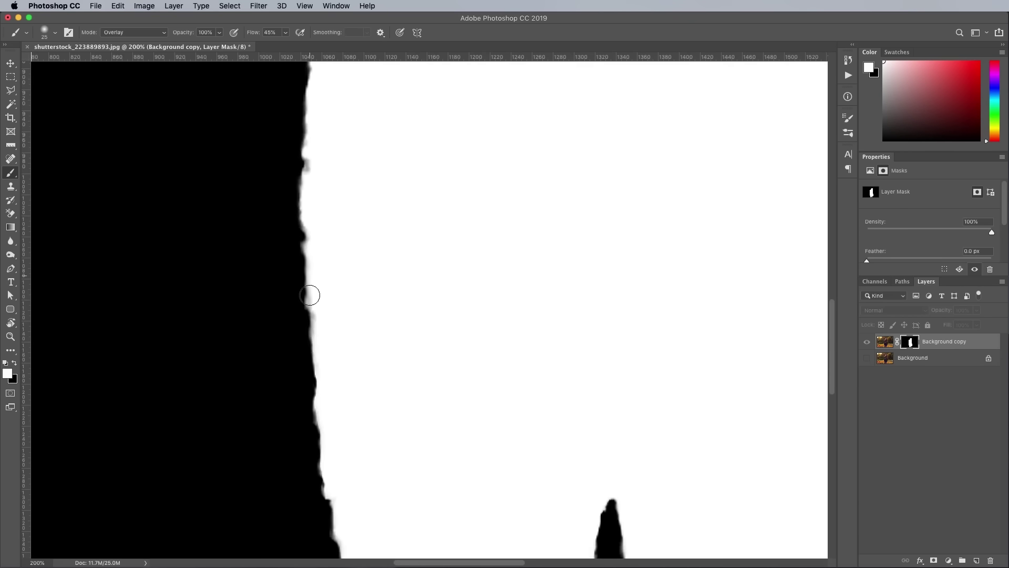
drag(337, 105, 324, 216)
Switch the foreground to black and paint along the outer edges of the mask's silhouette to sharpen them.
key(x)
drag(268, 328, 264, 405)
drag(260, 408, 217, 276)
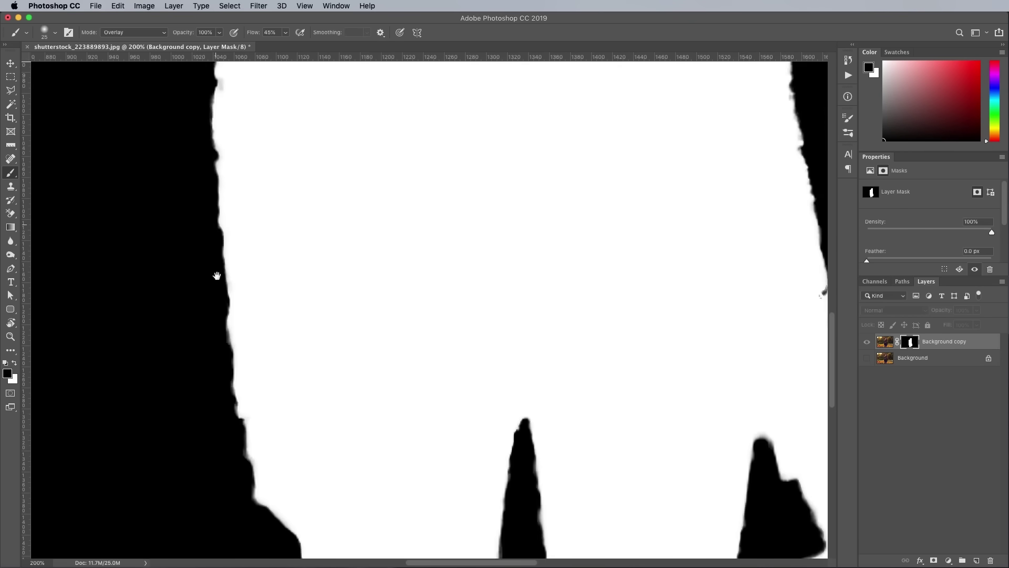
scroll(266, 541, down, 3)
scroll(538, 394, right, 7)
scroll(495, 226, up, 6)
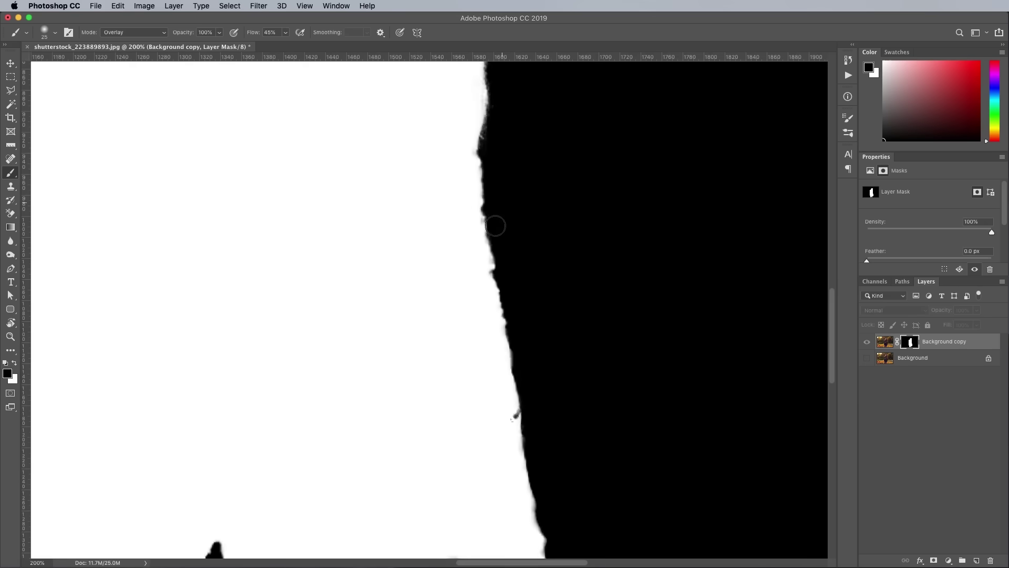
scroll(461, 221, up, 6)
drag(438, 304, 427, 152)
scroll(421, 176, up, 6)
drag(337, 473, 392, 337)
drag(616, 405, 575, 376)
Return from the mask view to the normal image and show the Background layer again.
key(super+minus)
key(super+minus)
key(super+minus)
key(super+equal)
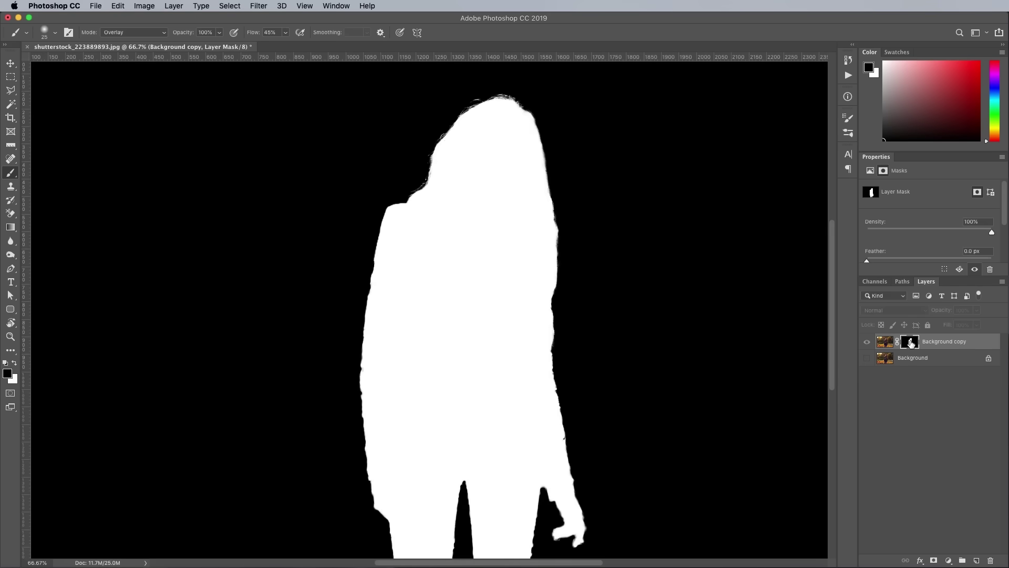
alt+click(911, 342)
click(867, 359)
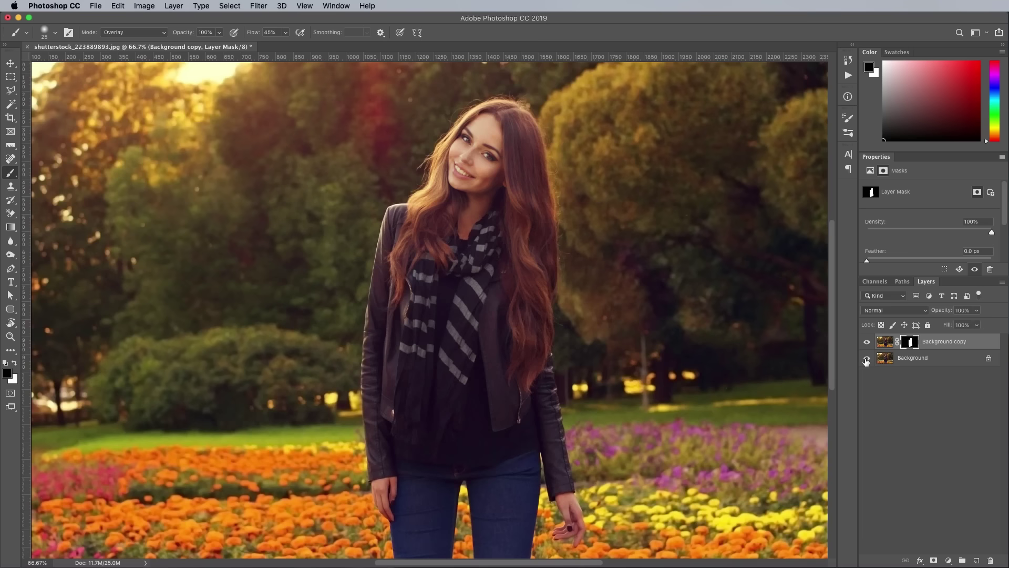
Duplicate the Background layer and outline the whole woman loosely on the new copy with the Polygonal Lasso.
drag(953, 360, 976, 562)
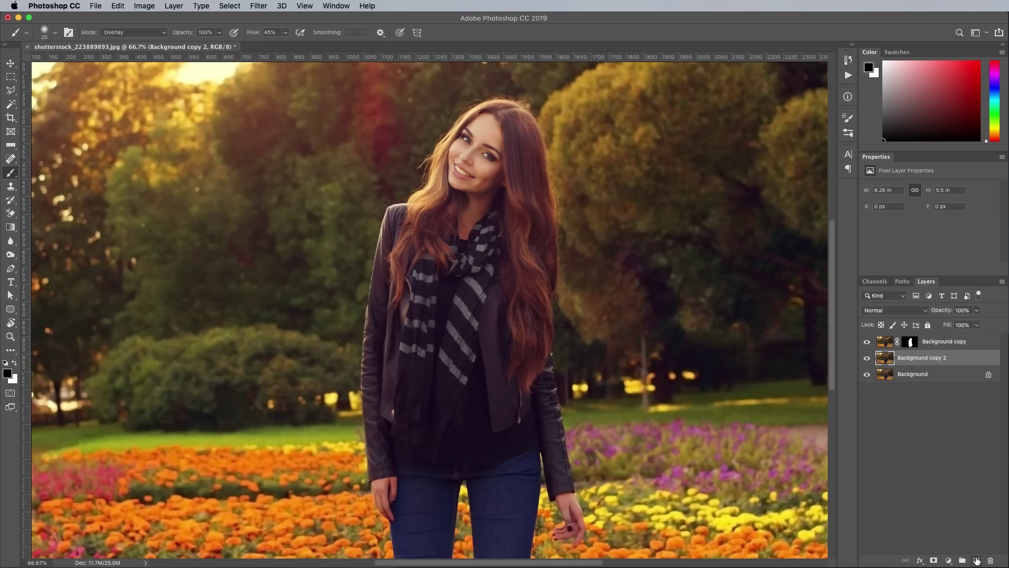
key(l)
mouse_move(454, 111)
mouse_down()
mouse_move(385, 204)
mouse_move(363, 332)
mouse_move(369, 502)
mouse_move(391, 563)
mouse_move(398, 478)
mouse_move(462, 366)
mouse_move(473, 484)
mouse_move(556, 382)
mouse_move(568, 419)
mouse_up()
click(584, 400)
click(568, 304)
click(557, 230)
drag(566, 153, 515, 326)
click(514, 283)
click(494, 167)
click(457, 140)
click(405, 159)
Replace the selected woman on Background copy 2 with a content-aware fill and clear the selection.
click(119, 6)
click(124, 176)
click(500, 305)
click(499, 305)
click(570, 305)
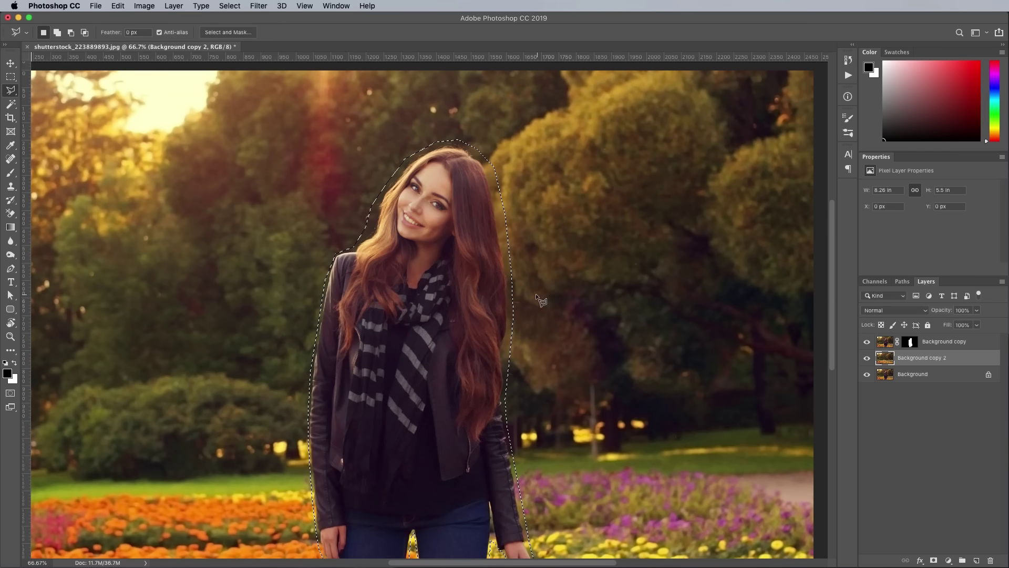
key(super+d)
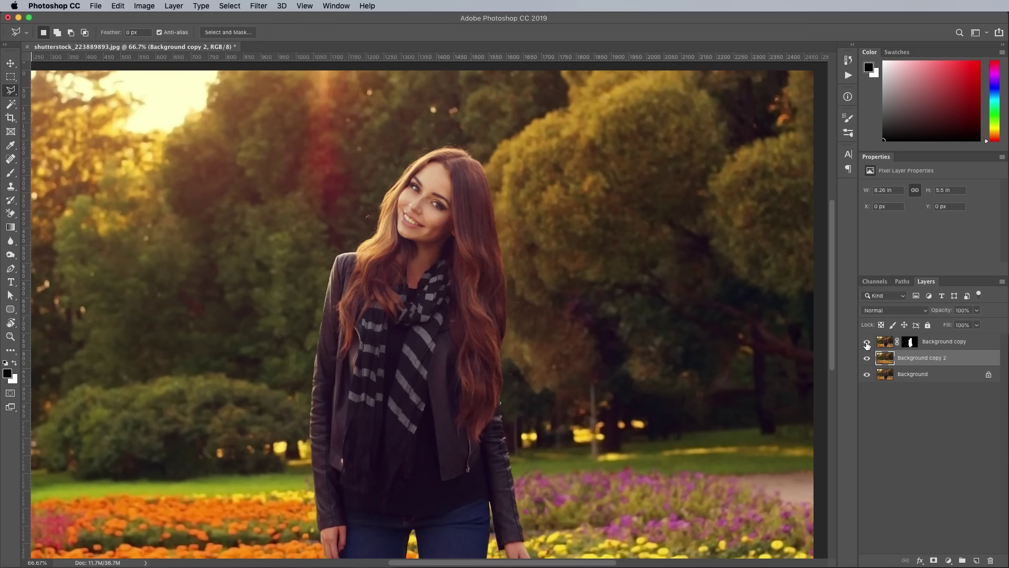
Hide and show the masked Background copy layer to examine the filled background beneath the woman.
click(867, 343)
click(867, 342)
key(super+minus)
click(866, 343)
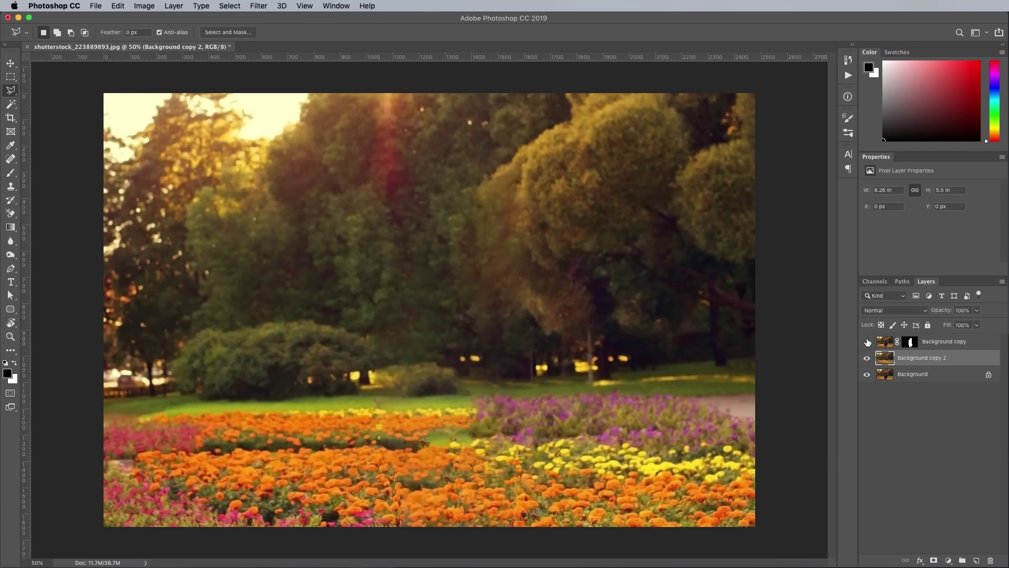
click(867, 342)
key(super+plus)
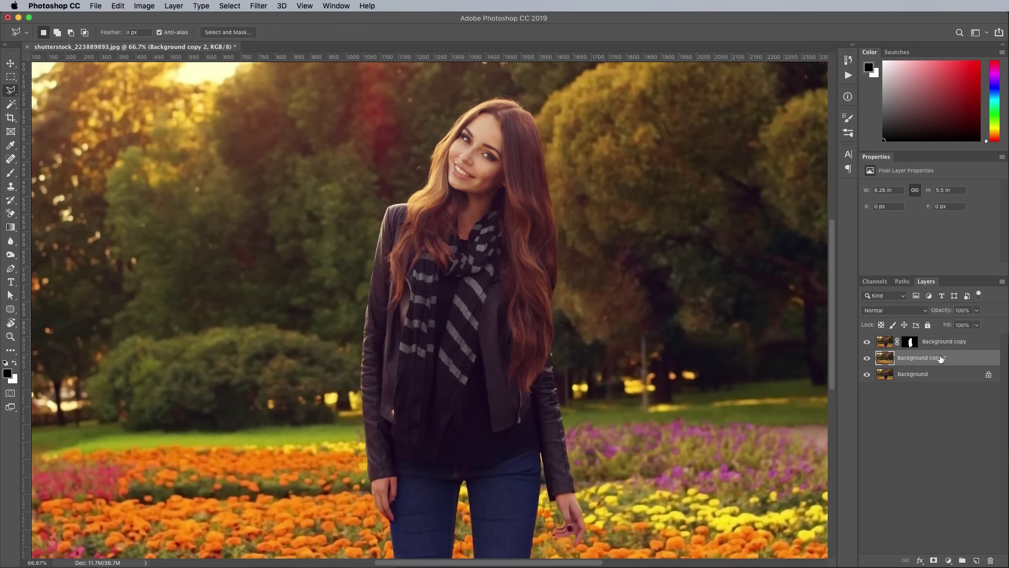
Convert the Background copy 2 layer to a smart object and start a Tilt-Shift blur on it.
right_click(966, 361)
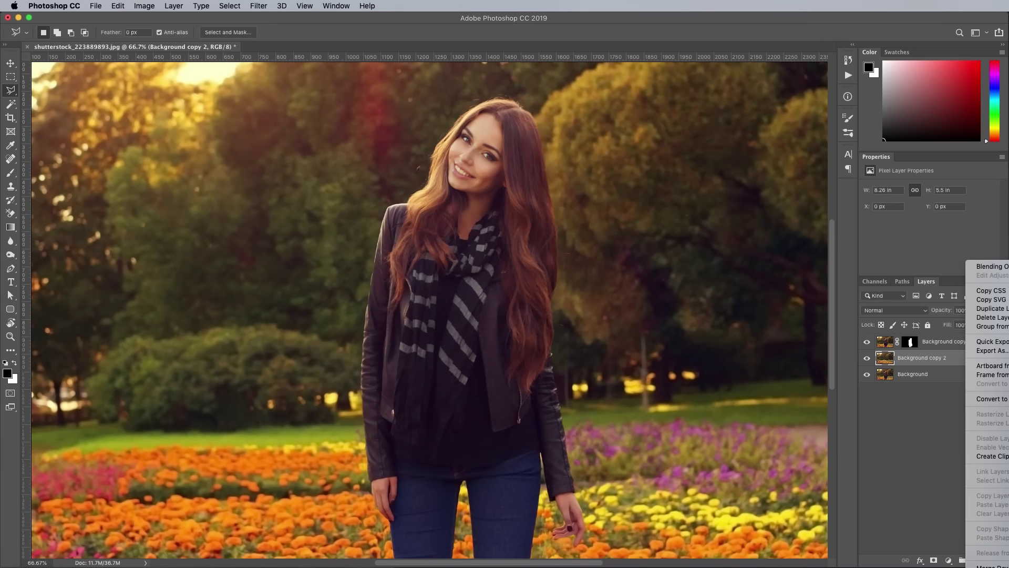
click(986, 399)
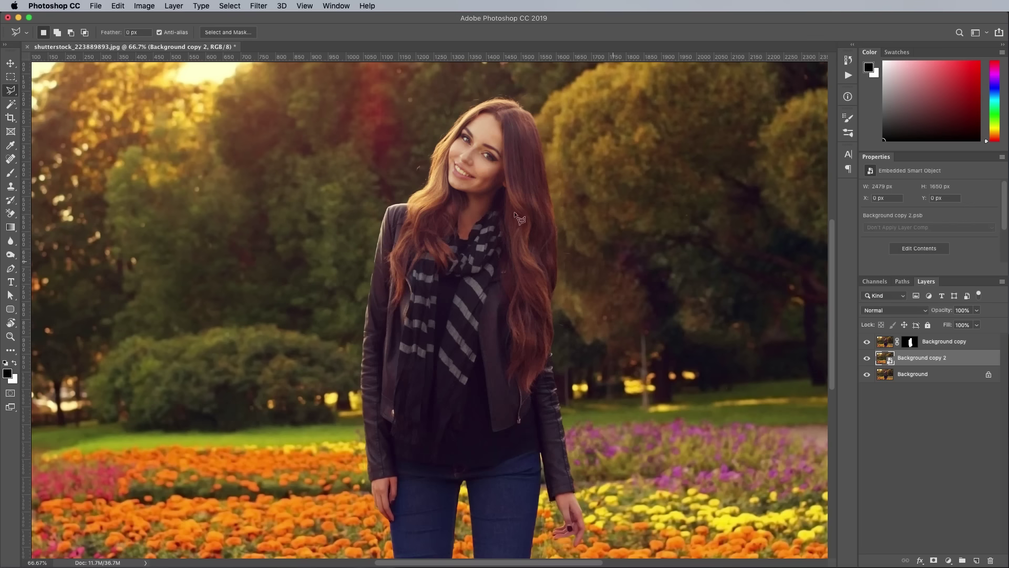
click(260, 6)
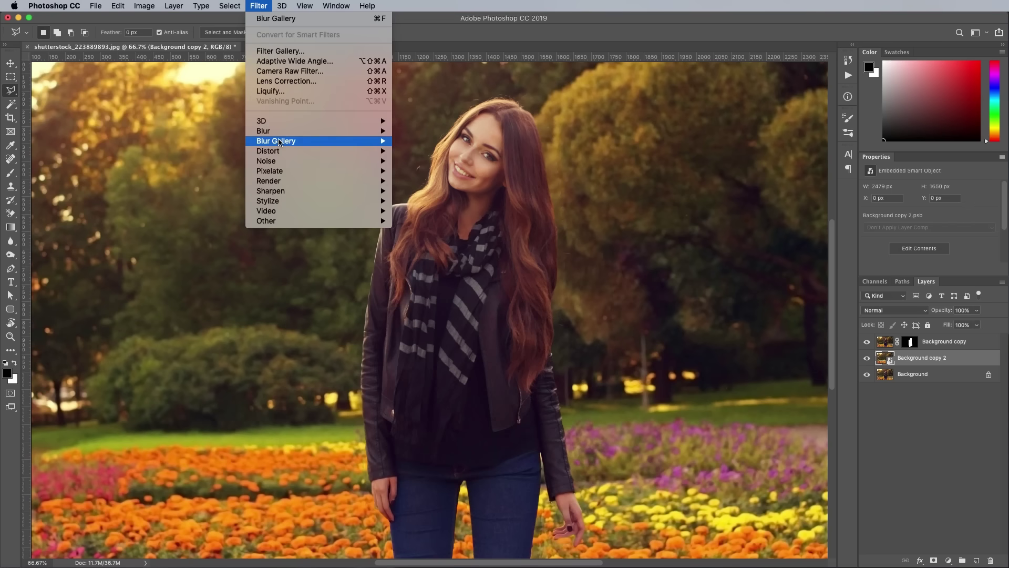
mouse_move(284, 142)
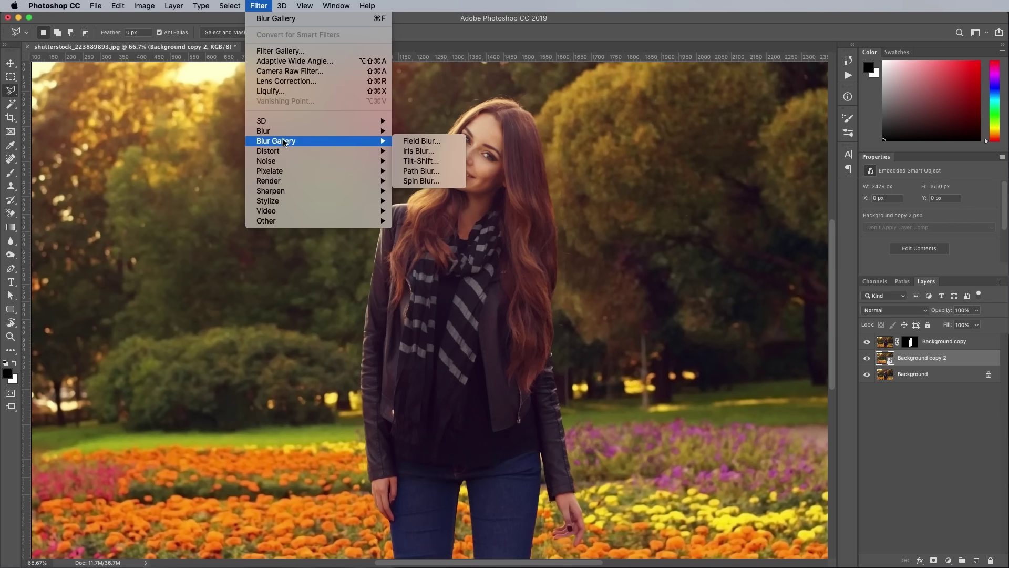
click(431, 162)
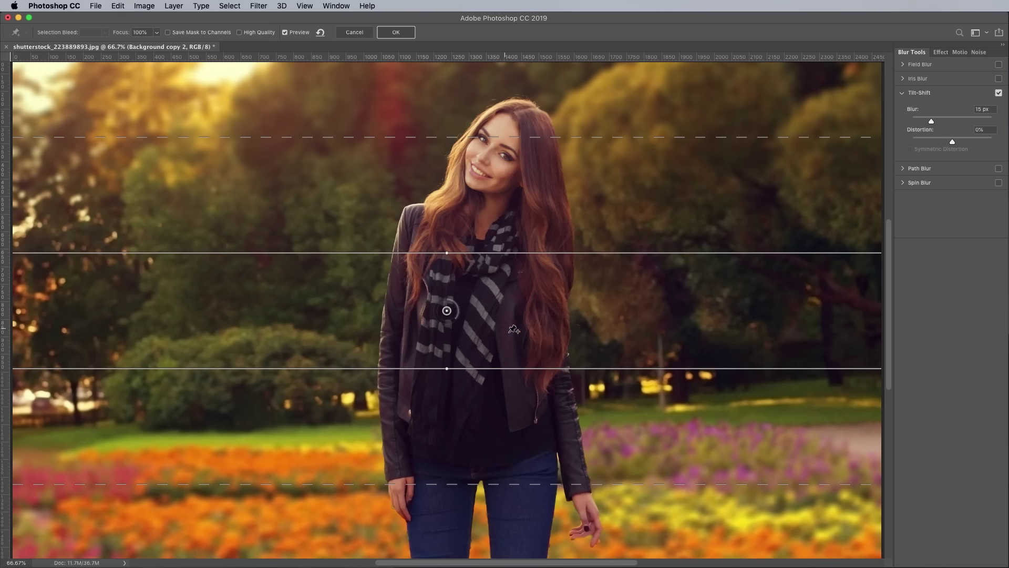
Move the tilt-shift focus zone to the photo's lower edge, widen its fade upward, and set blur 35 px with 100% distortion.
drag(521, 323, 502, 501)
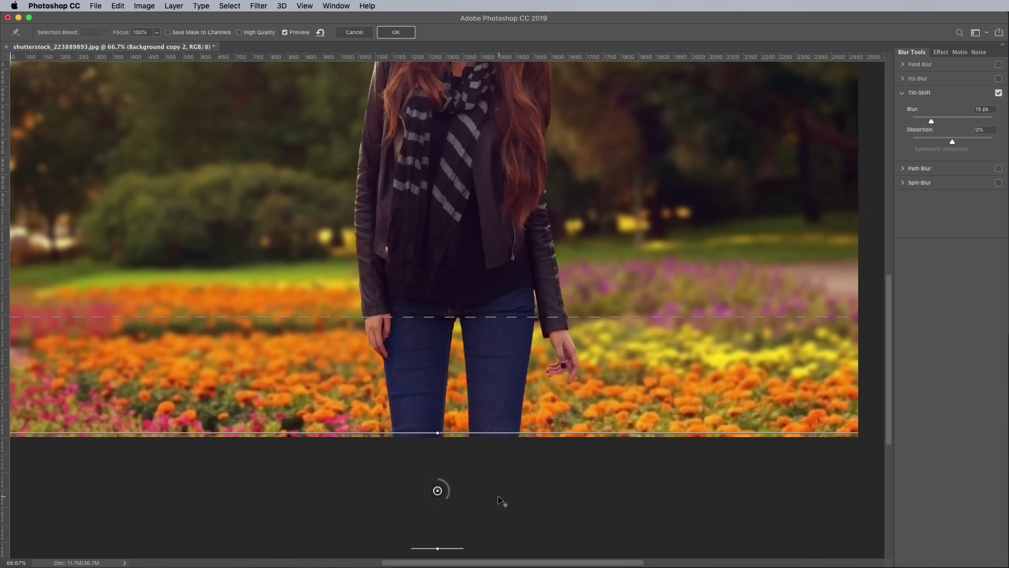
drag(499, 496, 495, 500)
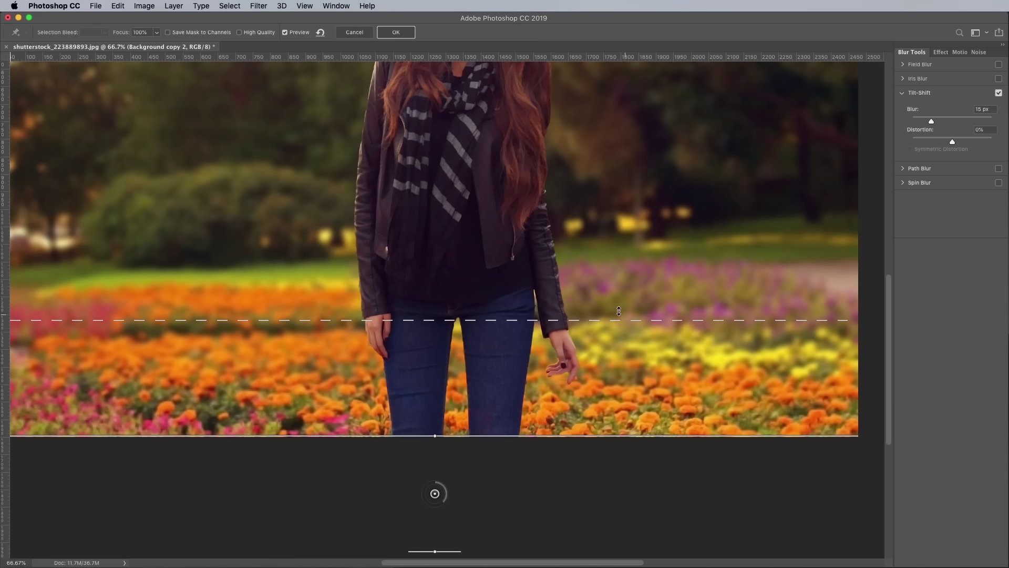
drag(612, 318, 615, 236)
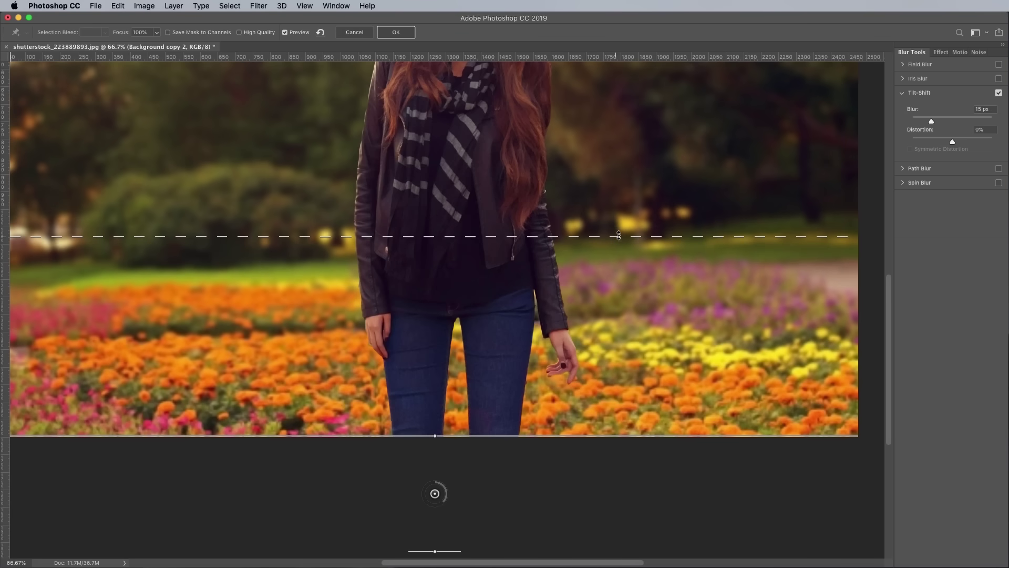
key(space)
drag(579, 178, 626, 281)
drag(933, 122, 1002, 144)
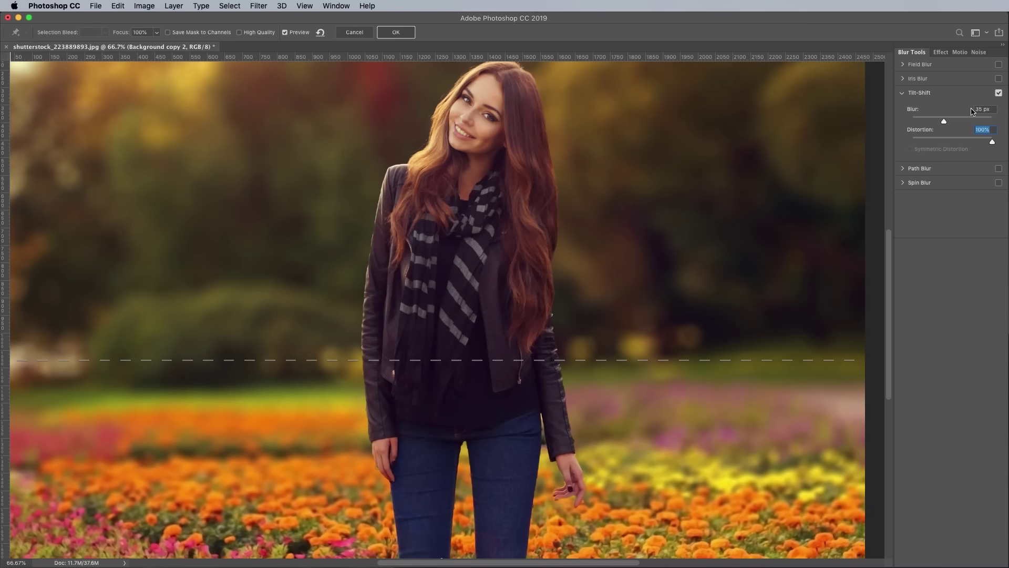
Try a 54% light bokeh on the blurred background and reset it to 0%.
click(939, 52)
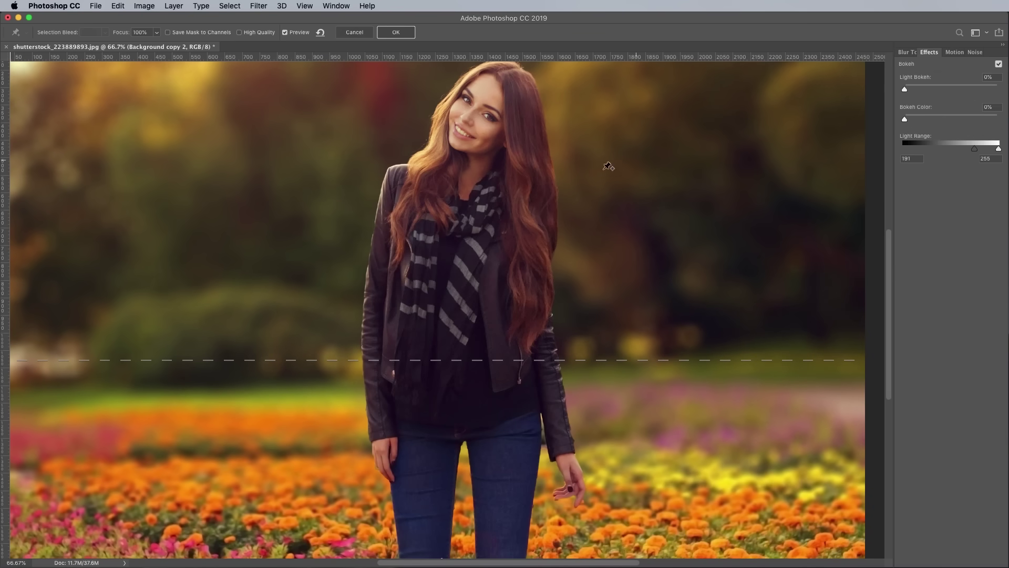
drag(593, 162, 617, 284)
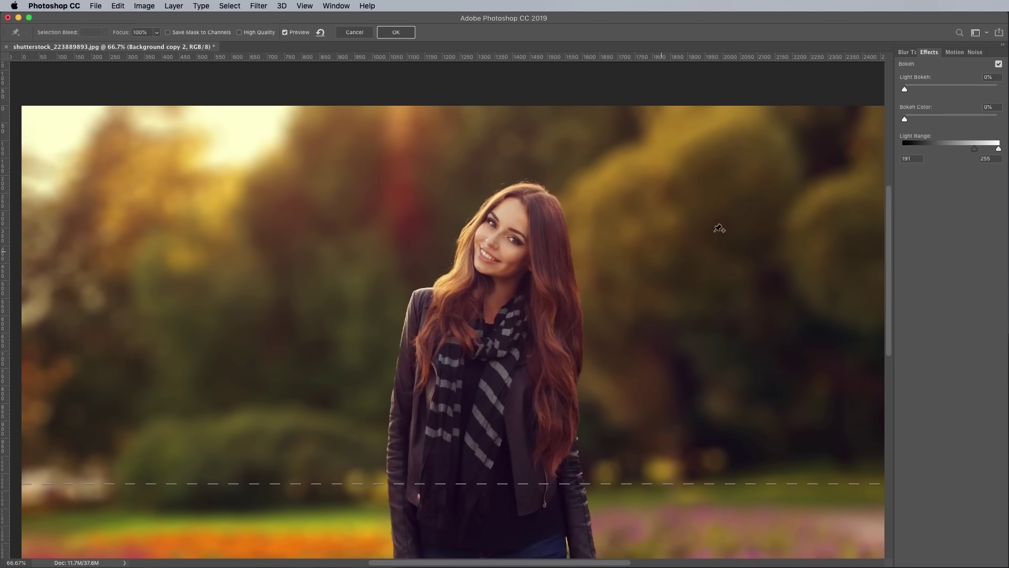
drag(905, 90, 957, 95)
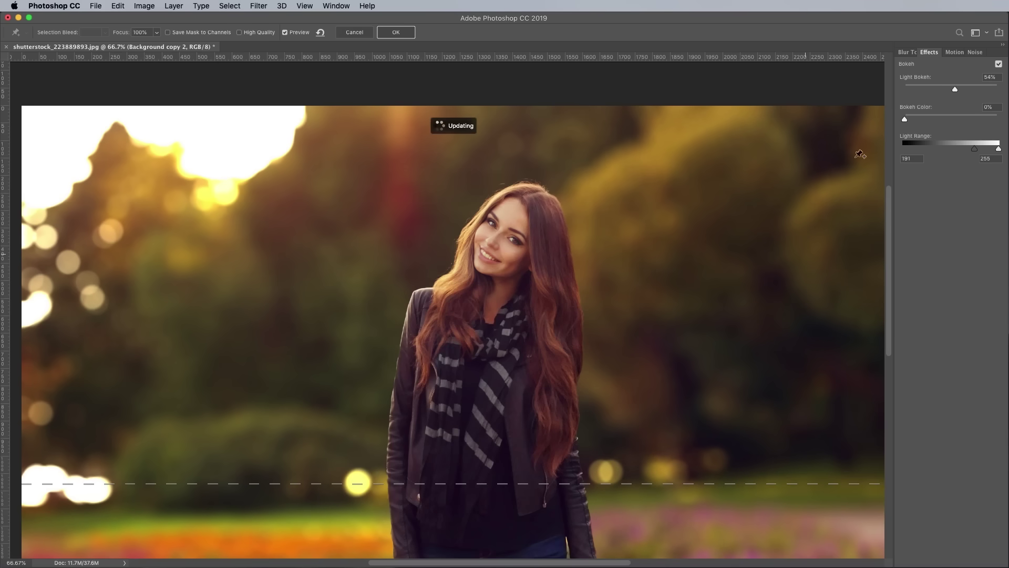
drag(955, 89, 908, 89)
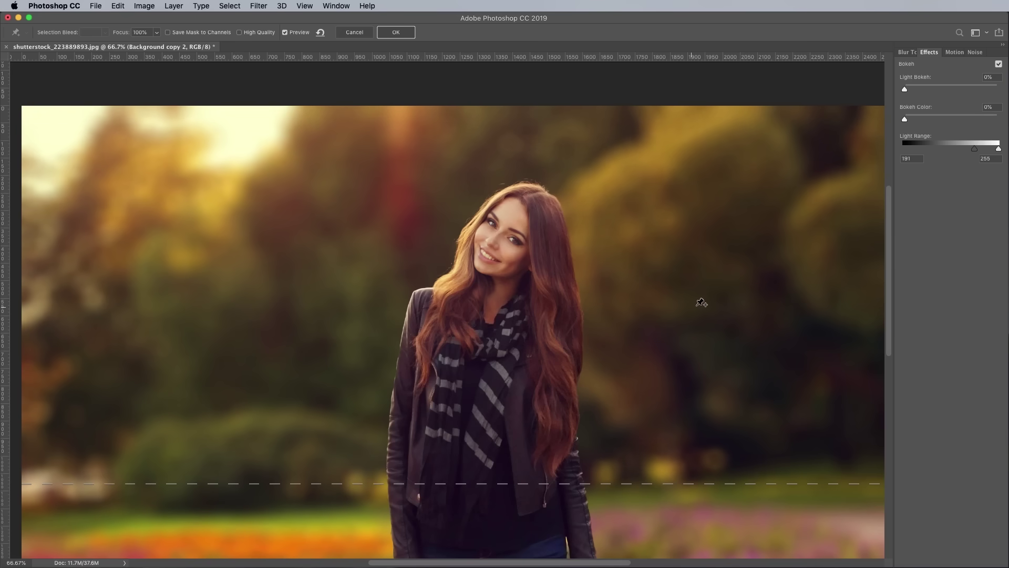
Apply the tilt-shift blur and compare the photo with Background copy 2 hidden and shown.
click(396, 33)
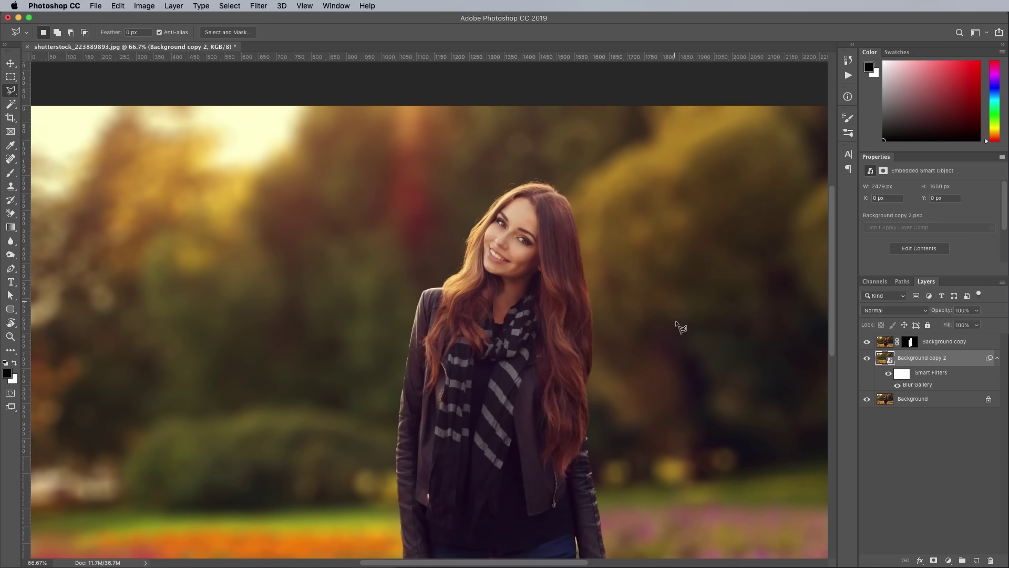
drag(665, 349, 617, 268)
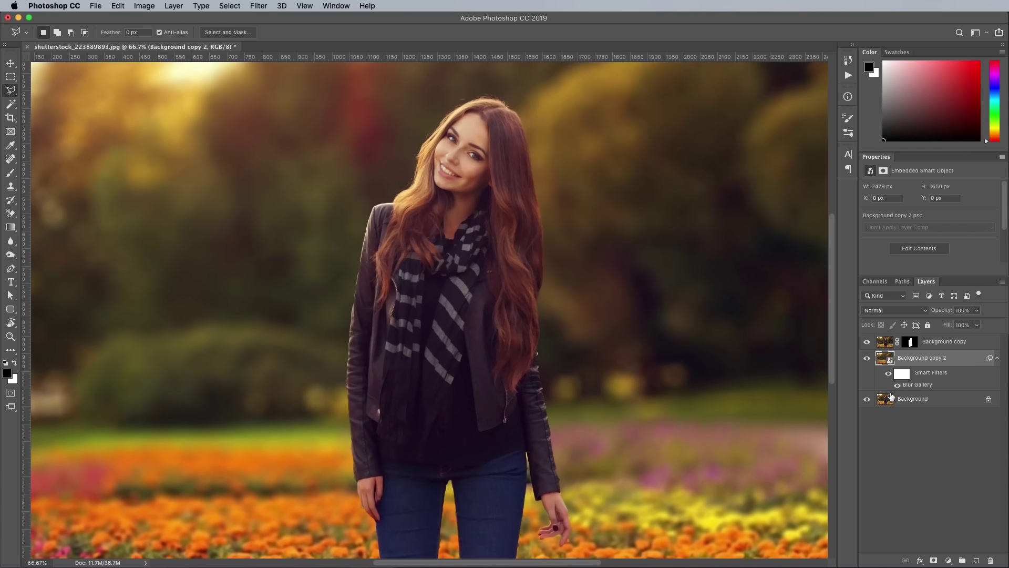
click(867, 359)
click(867, 360)
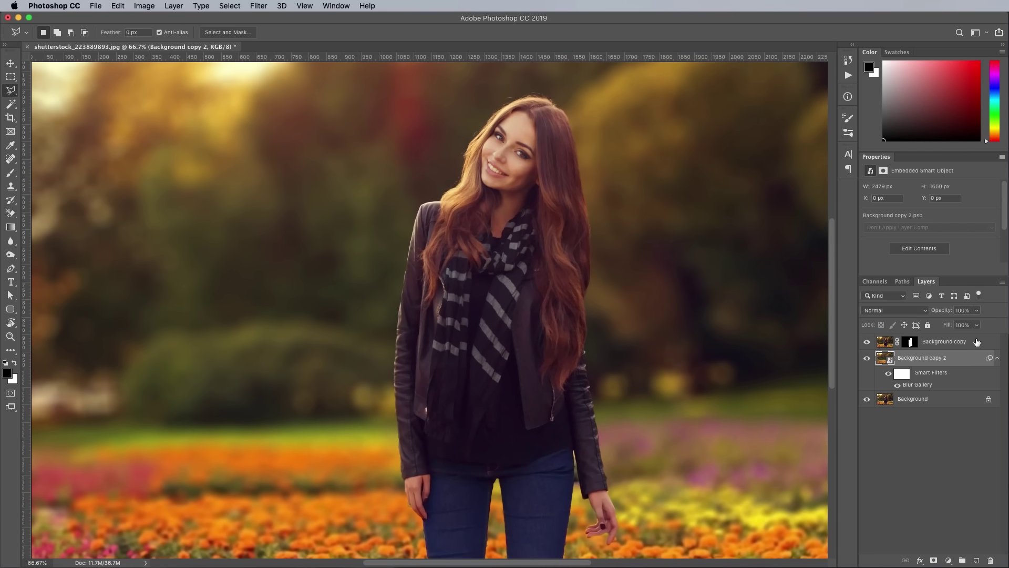
Create a new layer above Background copy and set the foreground colour to a pale peach sampled from the sunlit hair edge.
click(976, 342)
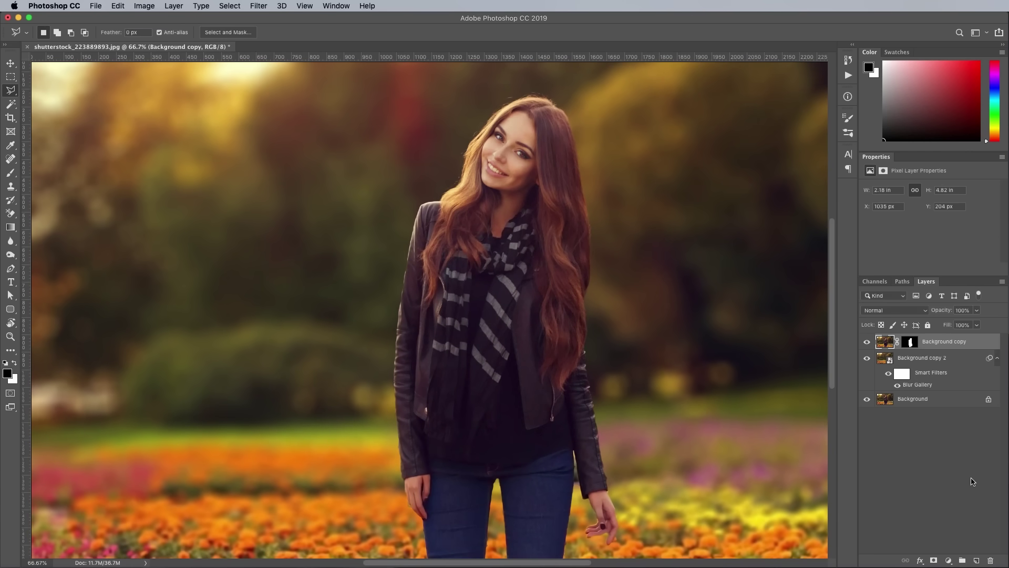
click(977, 560)
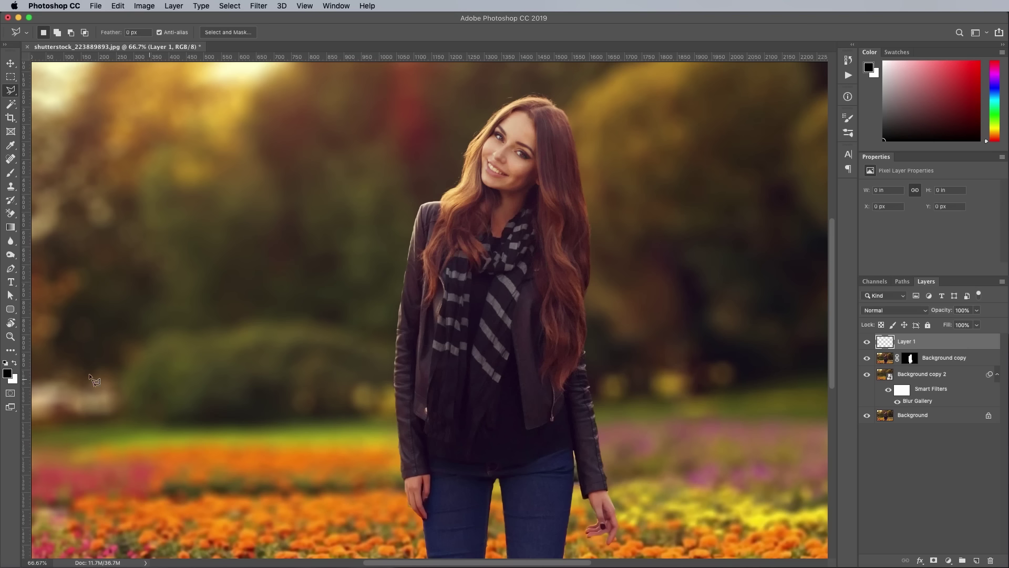
click(8, 373)
click(508, 106)
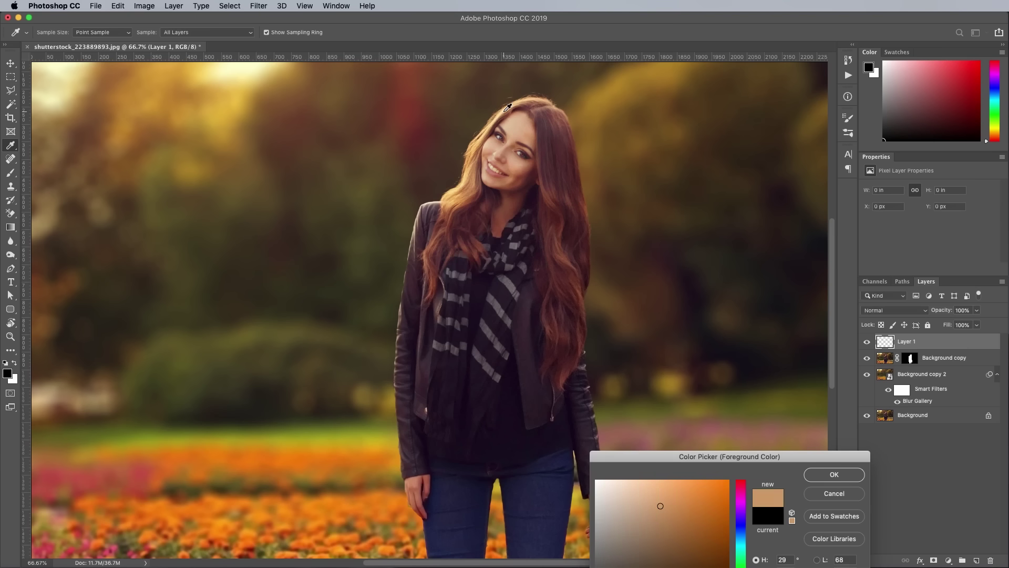
click(508, 106)
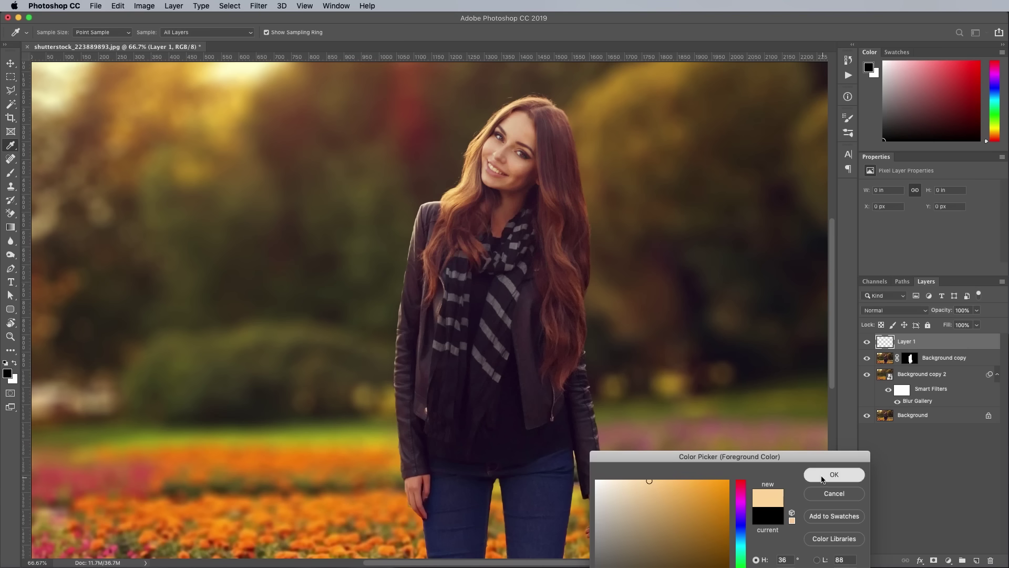
click(834, 474)
Prepare the Brush tool with a size of 500 px.
key(b)
click(53, 32)
click(455, 43)
key(bracketright)
key(bracketright)
key(bracketright)
key(bracketright)
key(bracketright)
key(bracketright)
key(bracketright)
key(bracketright)
key(bracketright)
key(bracketright)
key(bracketright)
key(bracketright)
key(bracketright)
key(bracketright)
key(bracketright)
key(bracketright)
key(bracketright)
key(bracketright)
key(bracketright)
Paint one peach glow dab over the woman's jacket shoulder on Layer 1, redoing it with the brush flow at 100%.
click(412, 284)
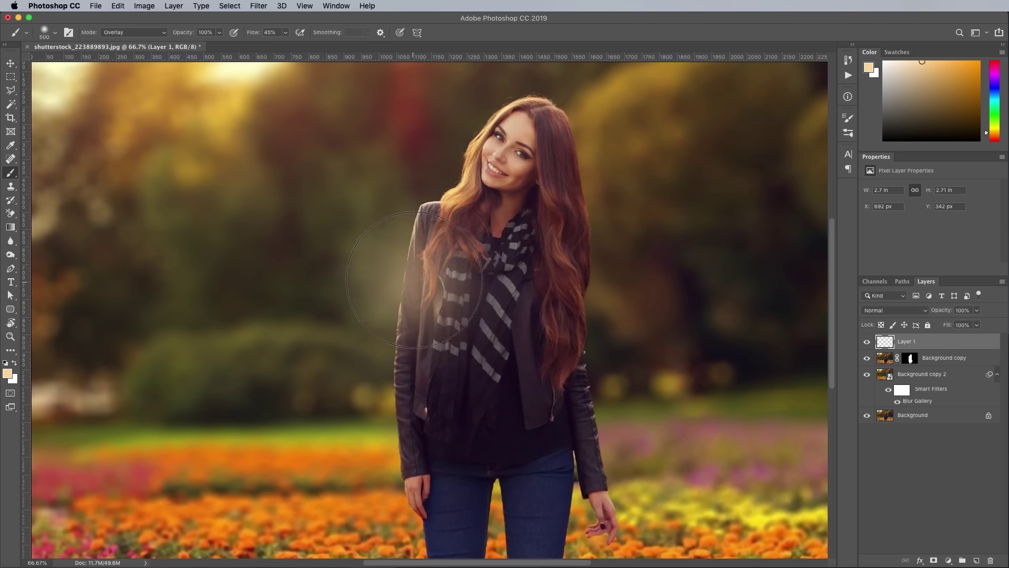
key(super+z)
click(286, 32)
click(313, 45)
click(423, 283)
key(super+minus)
key(super+minus)
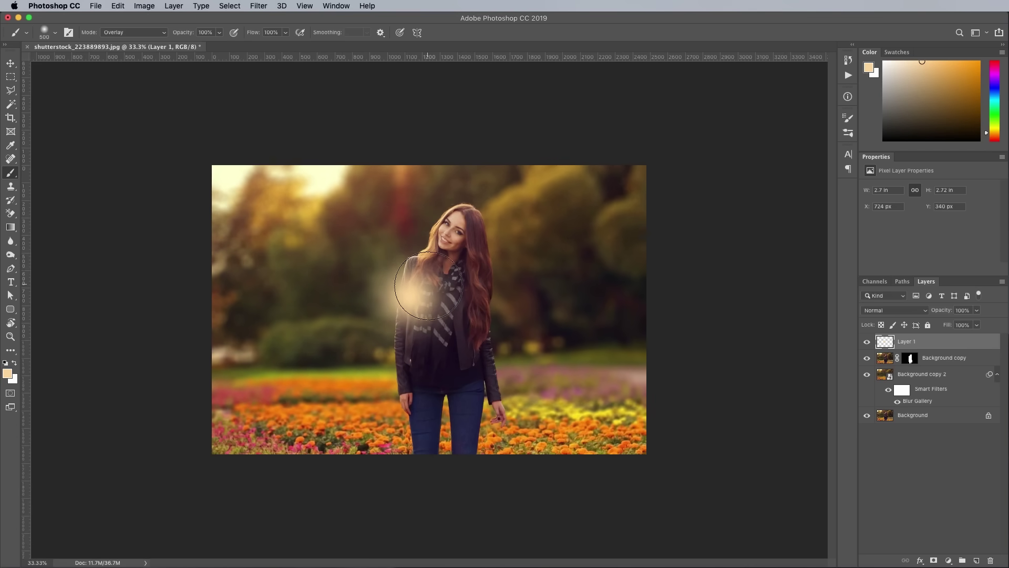
Enlarge the painted glow to about 9 by 9 in and position it over the upper-left part of the photo.
key(super+t)
drag(330, 217, 166, 135)
drag(462, 324, 410, 239)
drag(555, 410, 491, 372)
drag(556, 409, 593, 445)
drag(525, 410, 506, 388)
key(Return)
key(Return)
key(b)
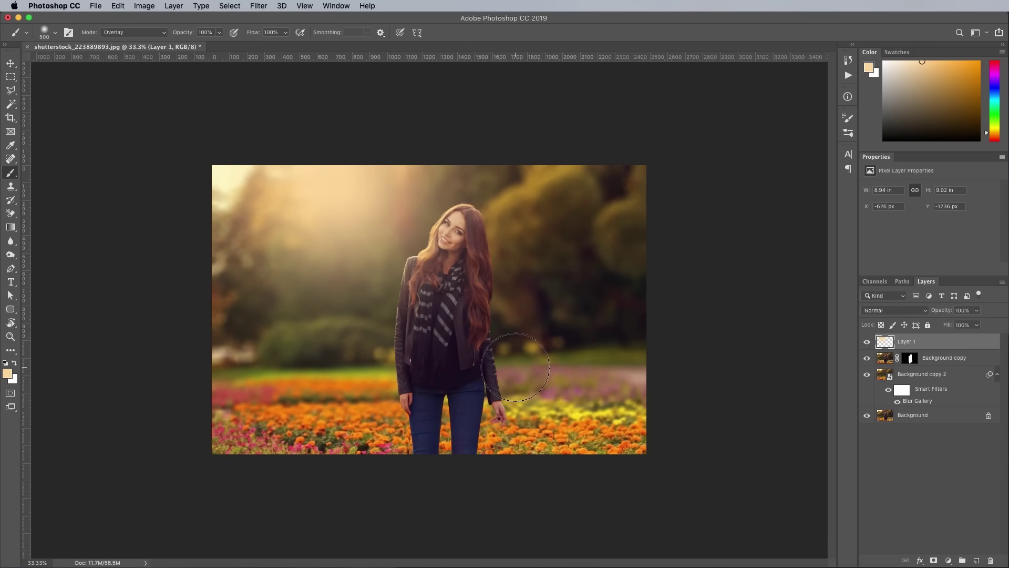
Set the glow layer's blending mode to Soft Light and compare the photo with it hidden and shown.
click(895, 310)
click(879, 430)
click(867, 343)
click(867, 342)
key(super+=)
key(super+=)
click(866, 342)
click(867, 343)
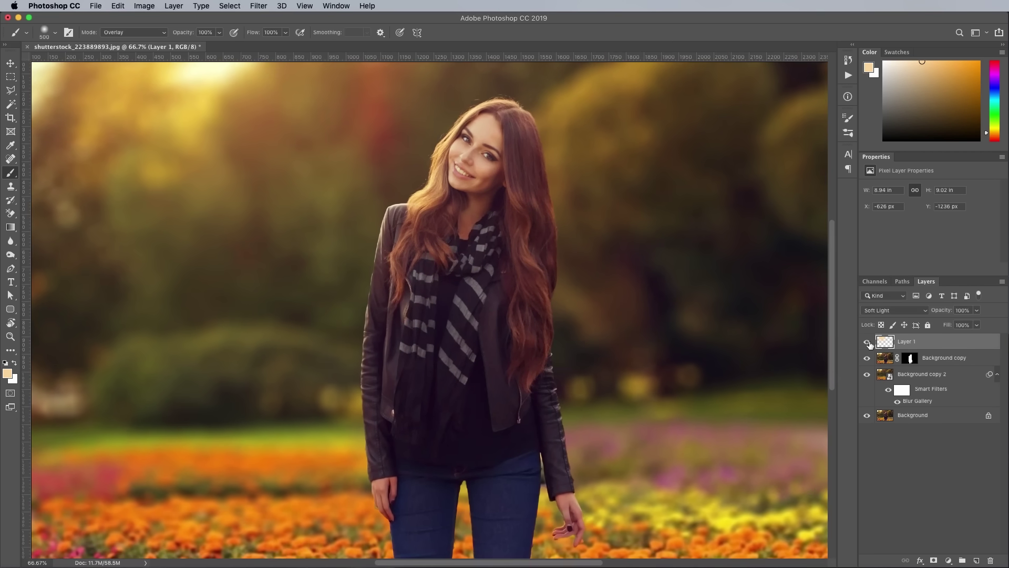
scroll(576, 286, up, 3)
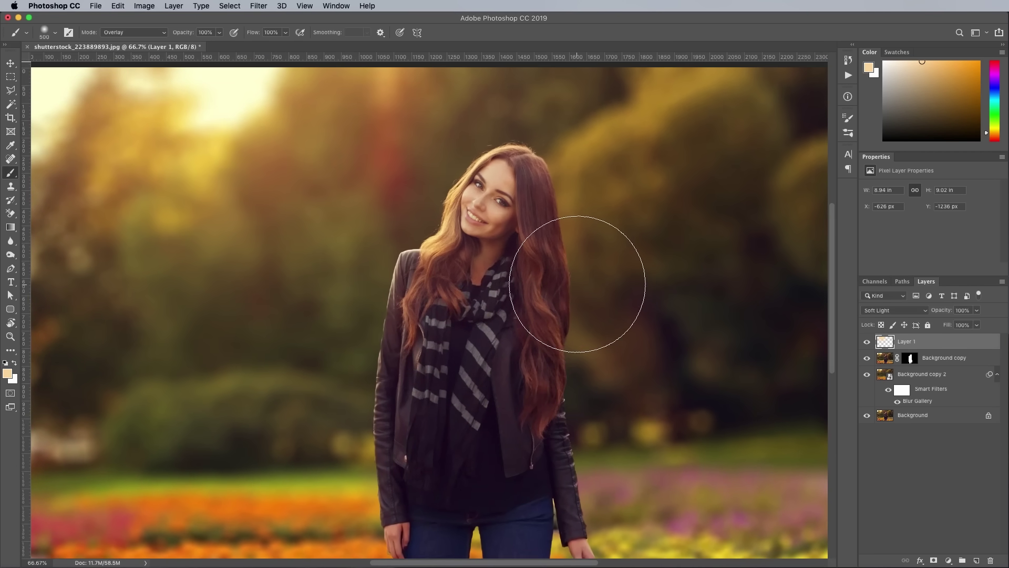
Open 4.jpg from the desktop folder of 30 free light leak and bokeh flare overlays.
key(F11)
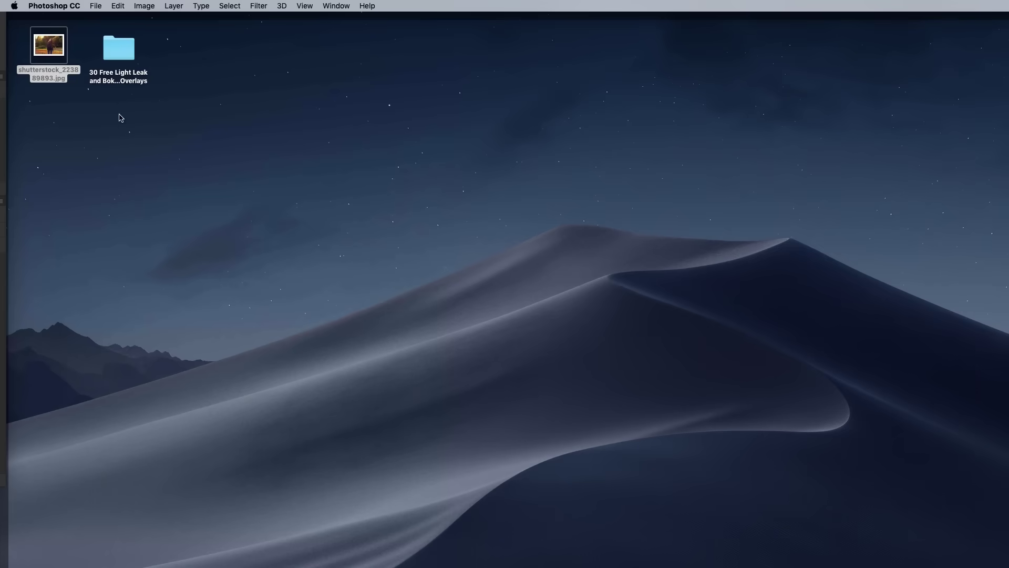
double_click(119, 61)
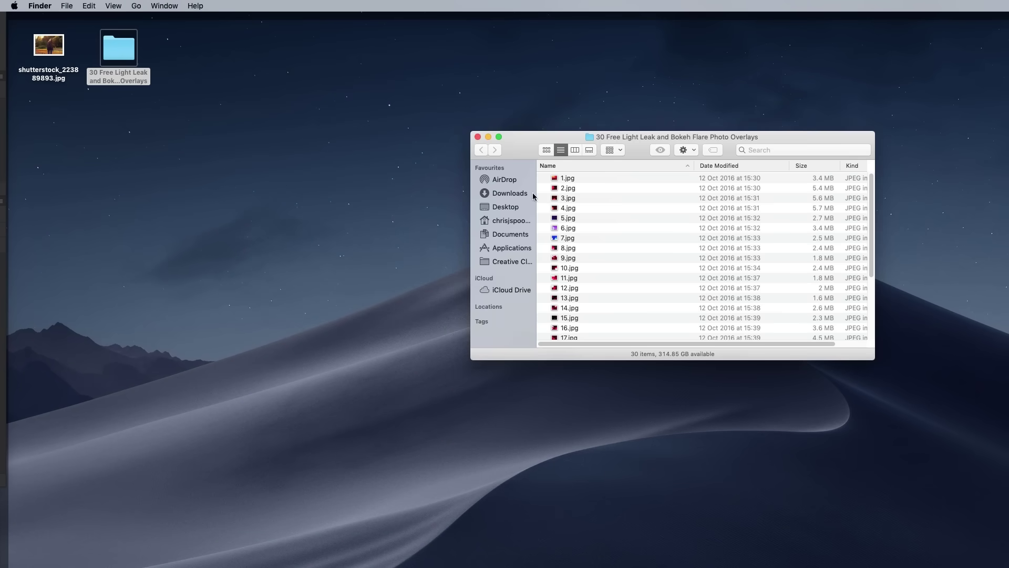
double_click(565, 209)
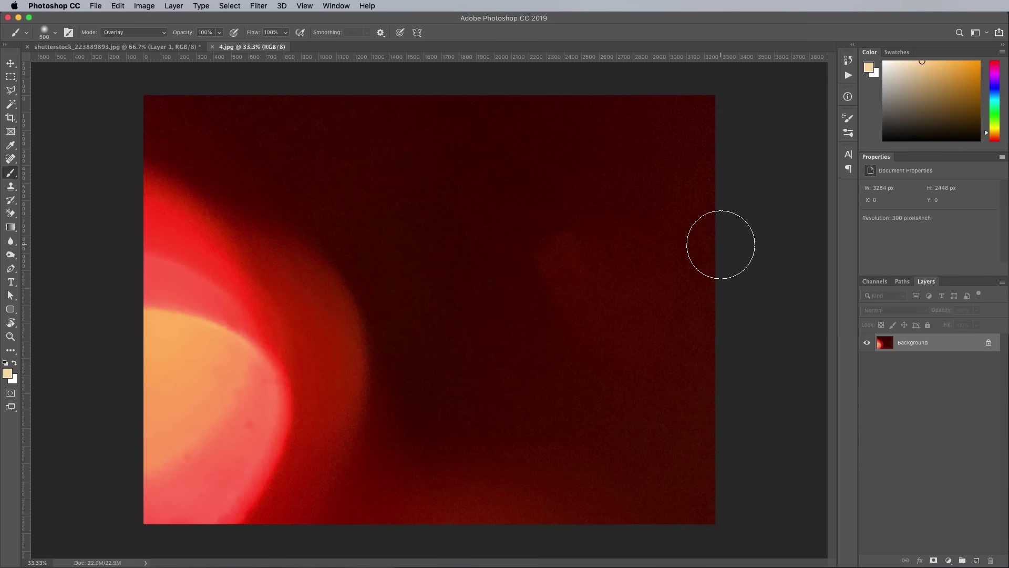
Copy the whole overlay image into the portrait document as a new layer and set its blending mode to Screen.
key(super+a)
key(super+c)
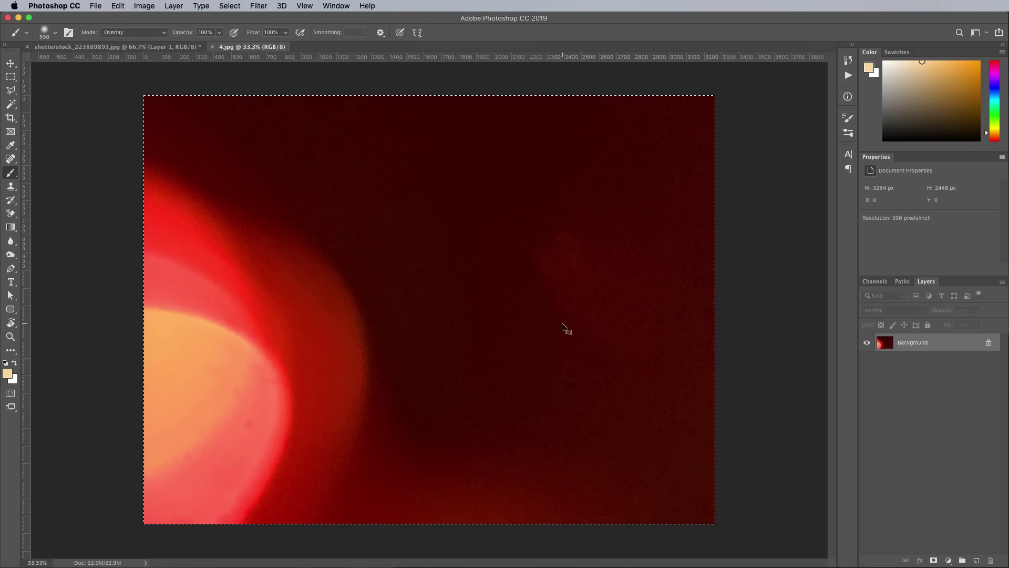
key(super+w)
key(super+v)
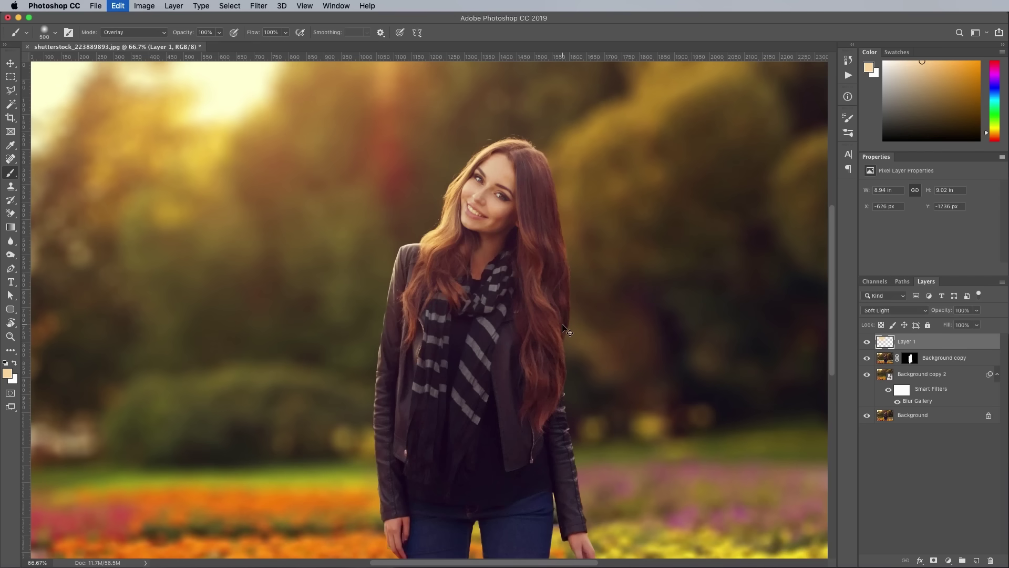
key(super+minus)
key(super+minus)
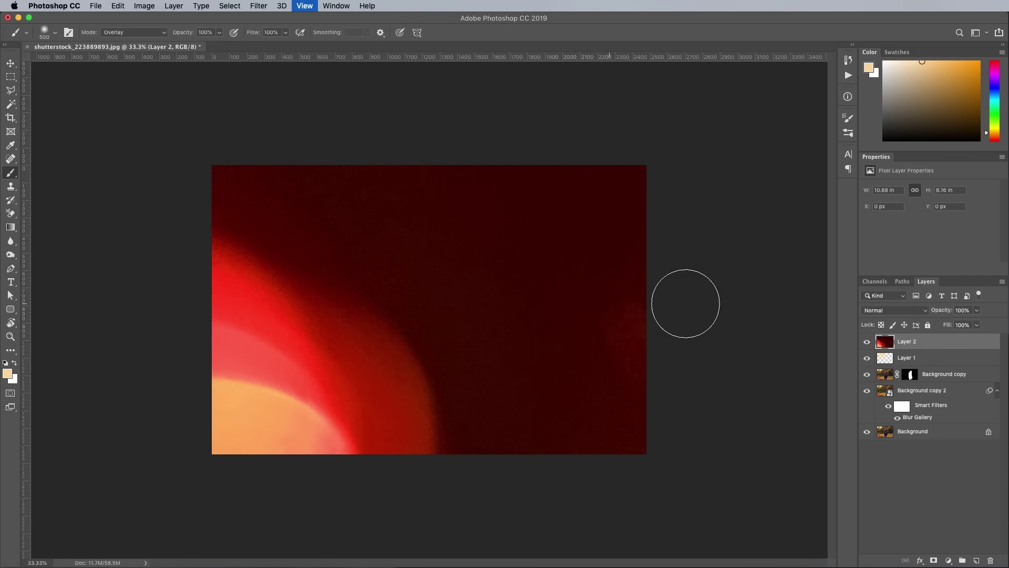
click(884, 311)
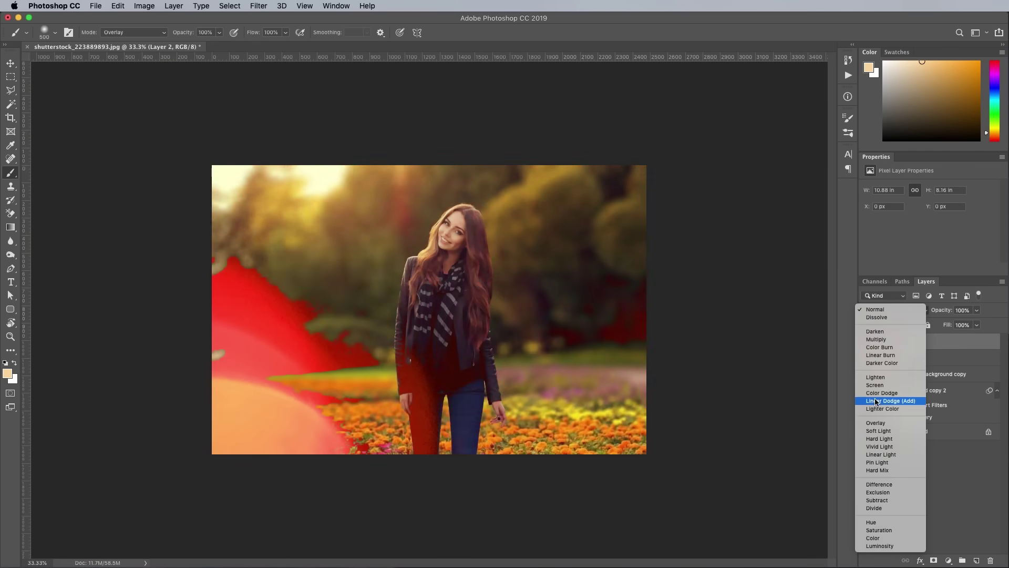
click(876, 388)
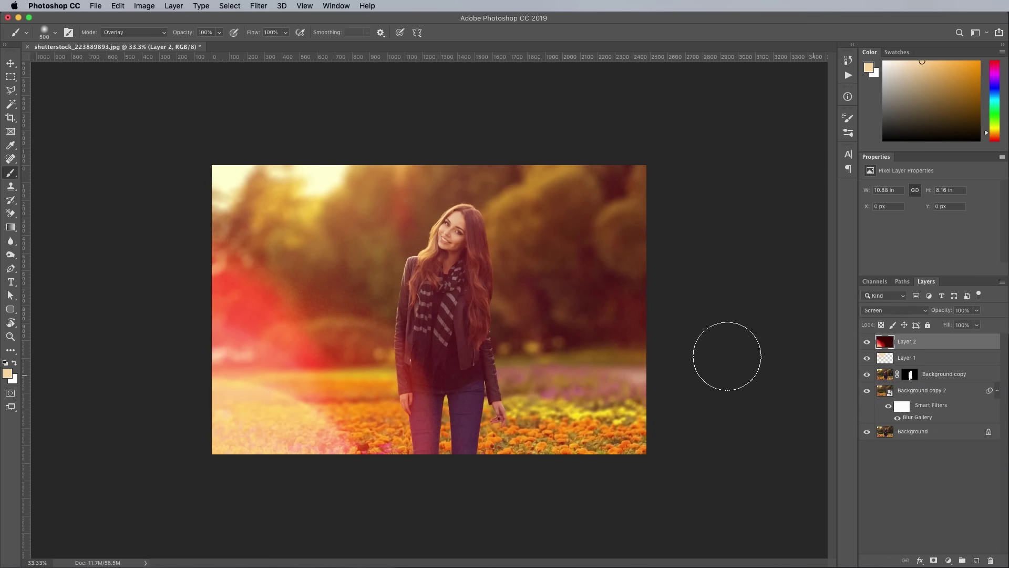
Flip the light leak layer vertically and move it up and left to X -297 px, Y -309 px.
key(super+t)
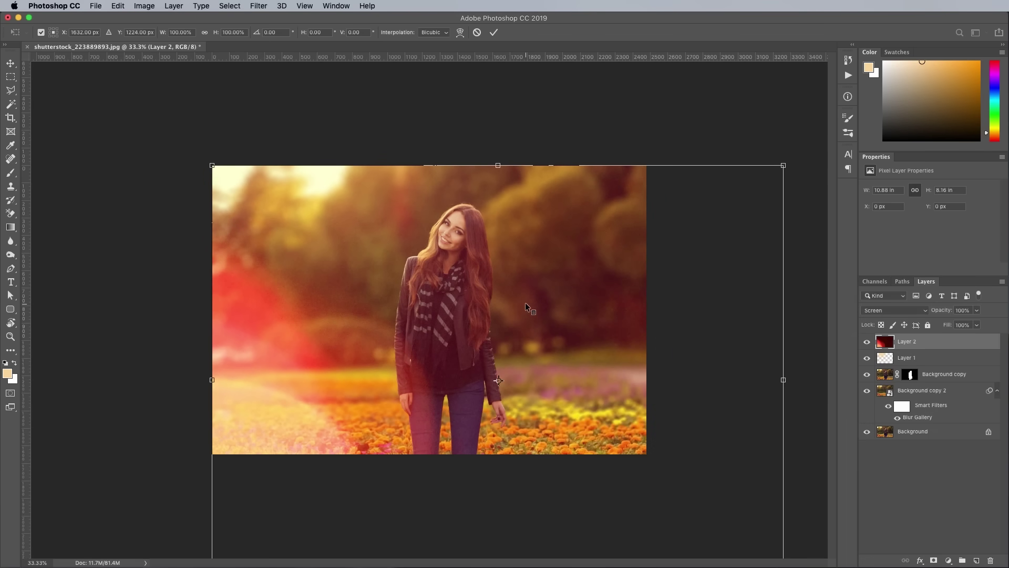
right_click(525, 305)
click(549, 443)
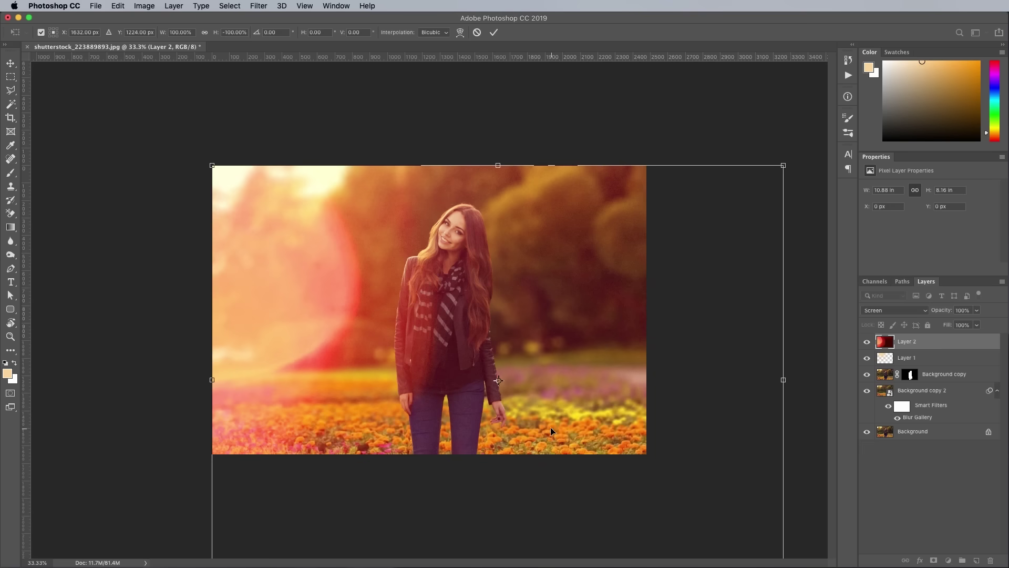
drag(306, 224, 267, 185)
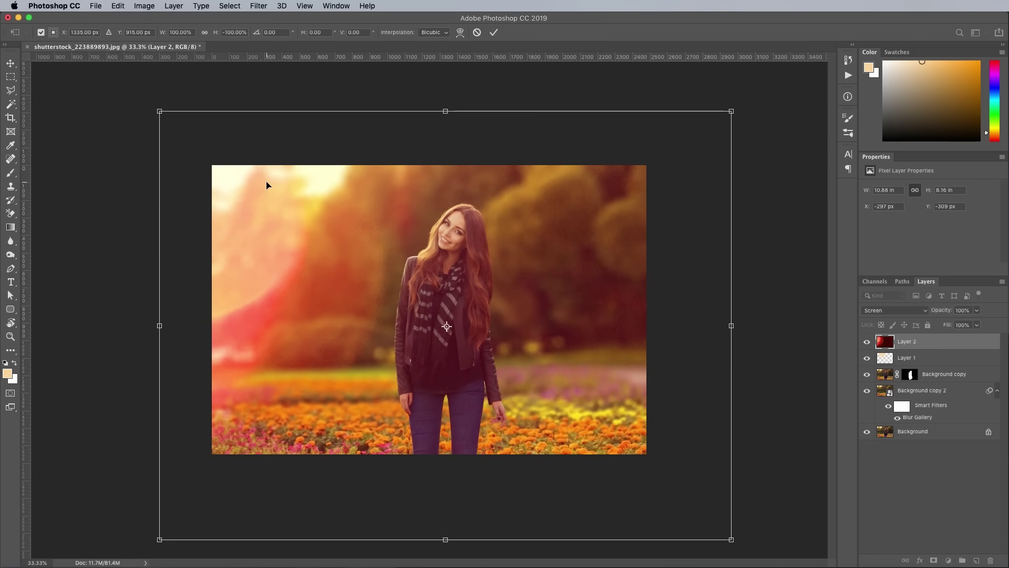
key(Return)
key(b)
key(super+plus)
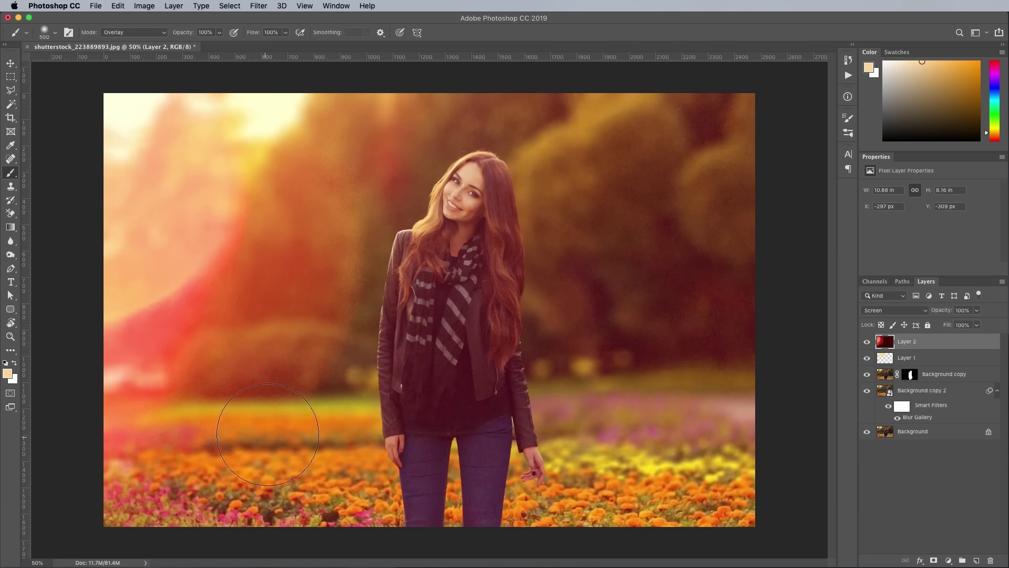
Adjust the light leak layer's Levels to input black 44, input white 218 and output white 131.
key(super+l)
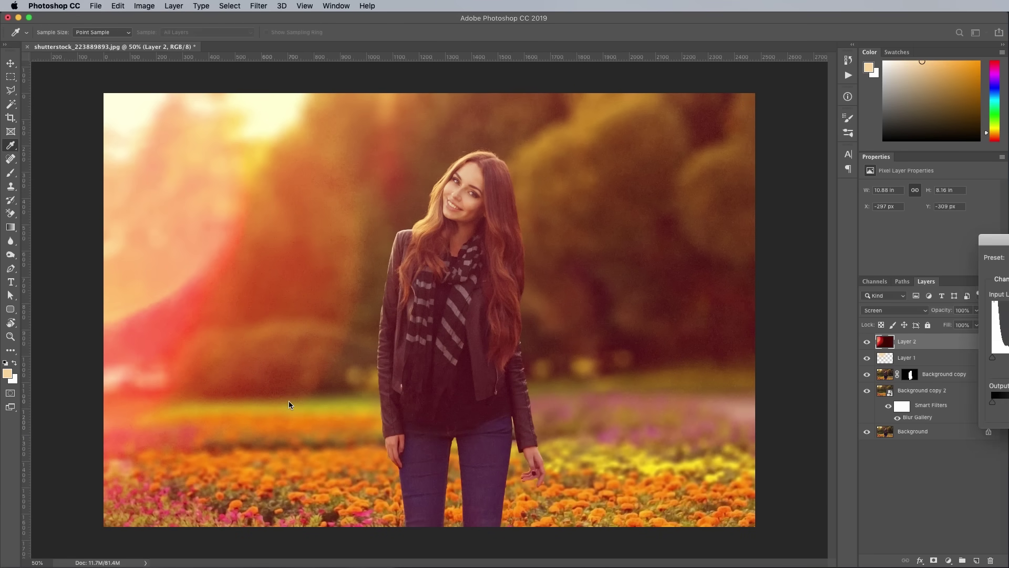
drag(1008, 240, 576, 223)
drag(660, 389, 596, 385)
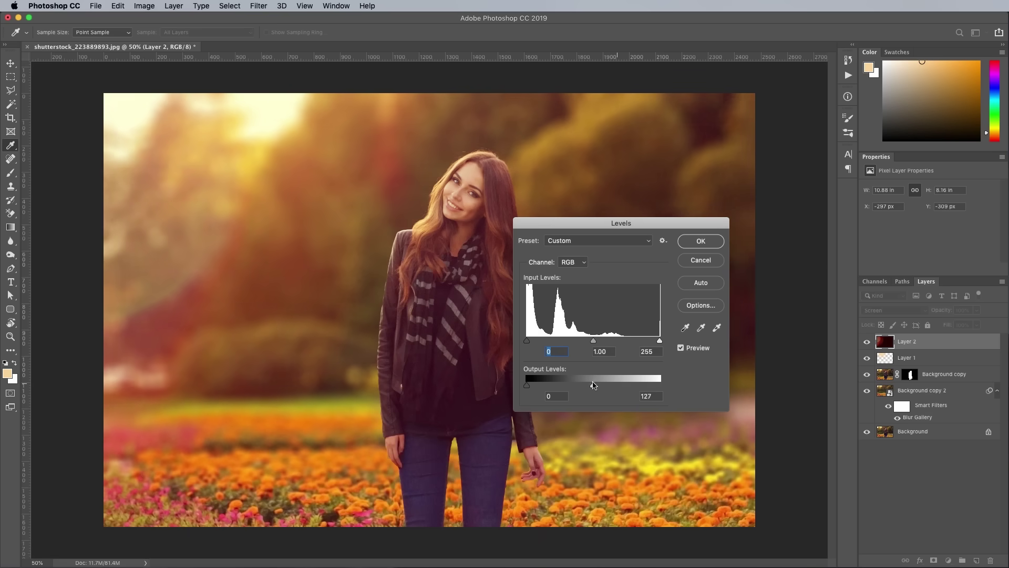
drag(526, 341, 537, 342)
mouse_move(660, 342)
mouse_down()
mouse_move(622, 342)
mouse_move(640, 342)
mouse_up()
drag(537, 341, 550, 341)
mouse_move(597, 385)
mouse_down()
mouse_move(573, 387)
mouse_move(595, 385)
mouse_up()
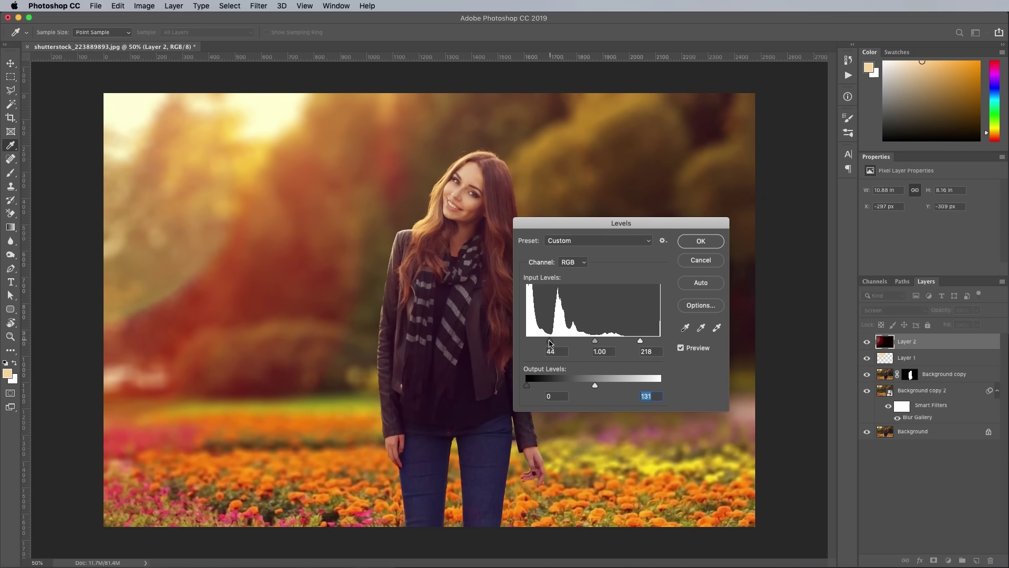